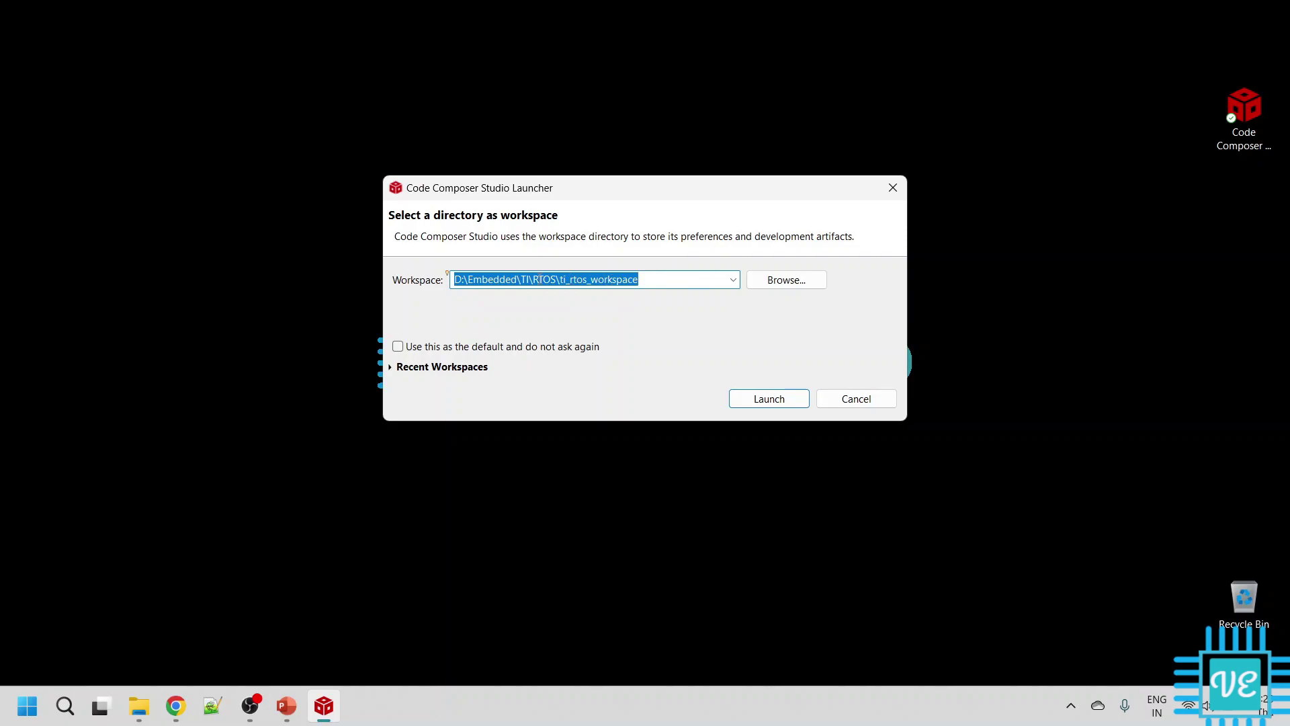
Launch Code Composer Studio with D:\Embedded\TI\RTOS\ti_rtos_workspace as the workspace
click(521, 279)
drag(522, 279, 557, 279)
click(694, 273)
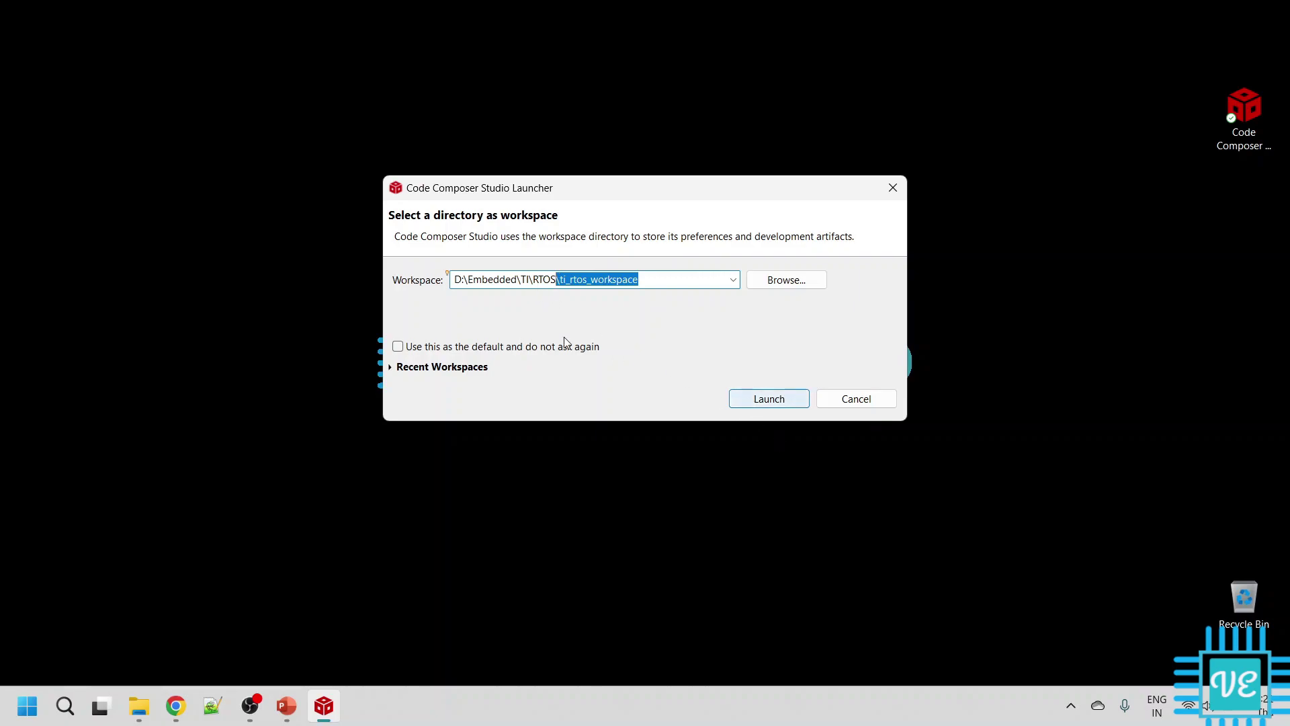
click(768, 400)
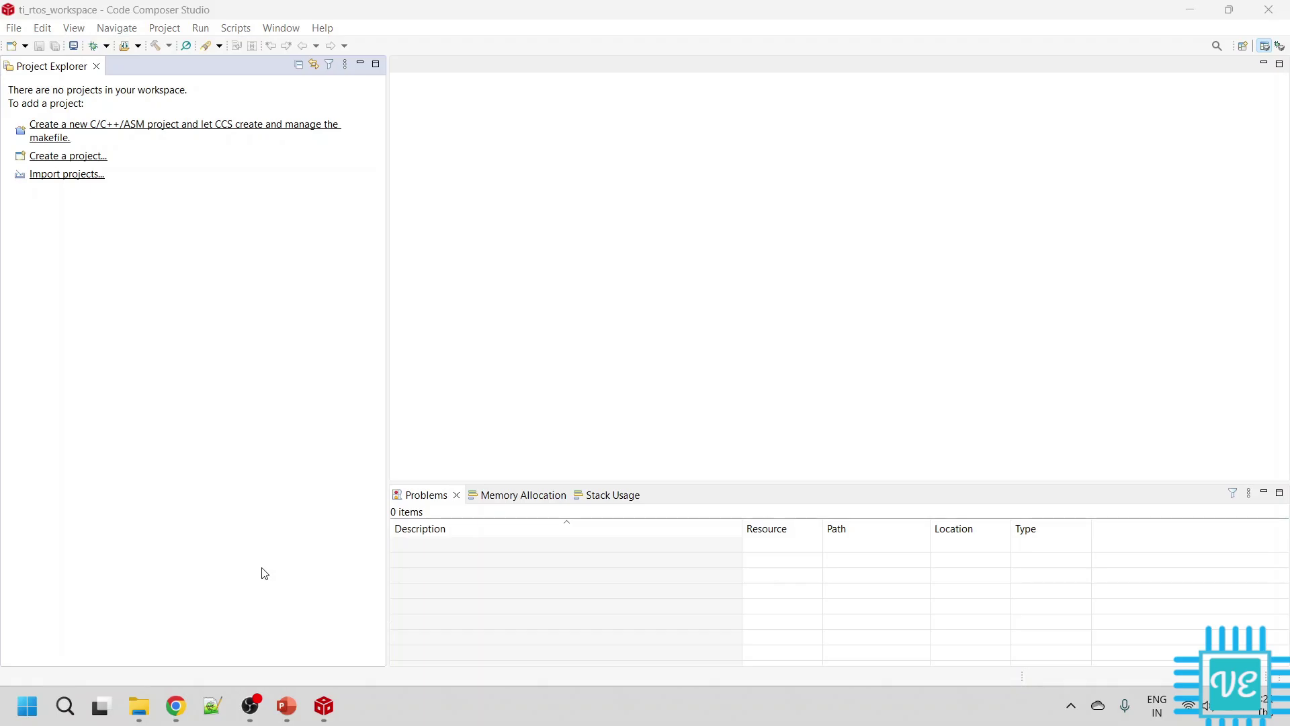
Switch to File Explorer and open the folder C:\ti\simplelink_msp432p4_sdk_3_40_01_02\examples\rtos\MSP_EXP432P401R
key(super+e)
click(75, 459)
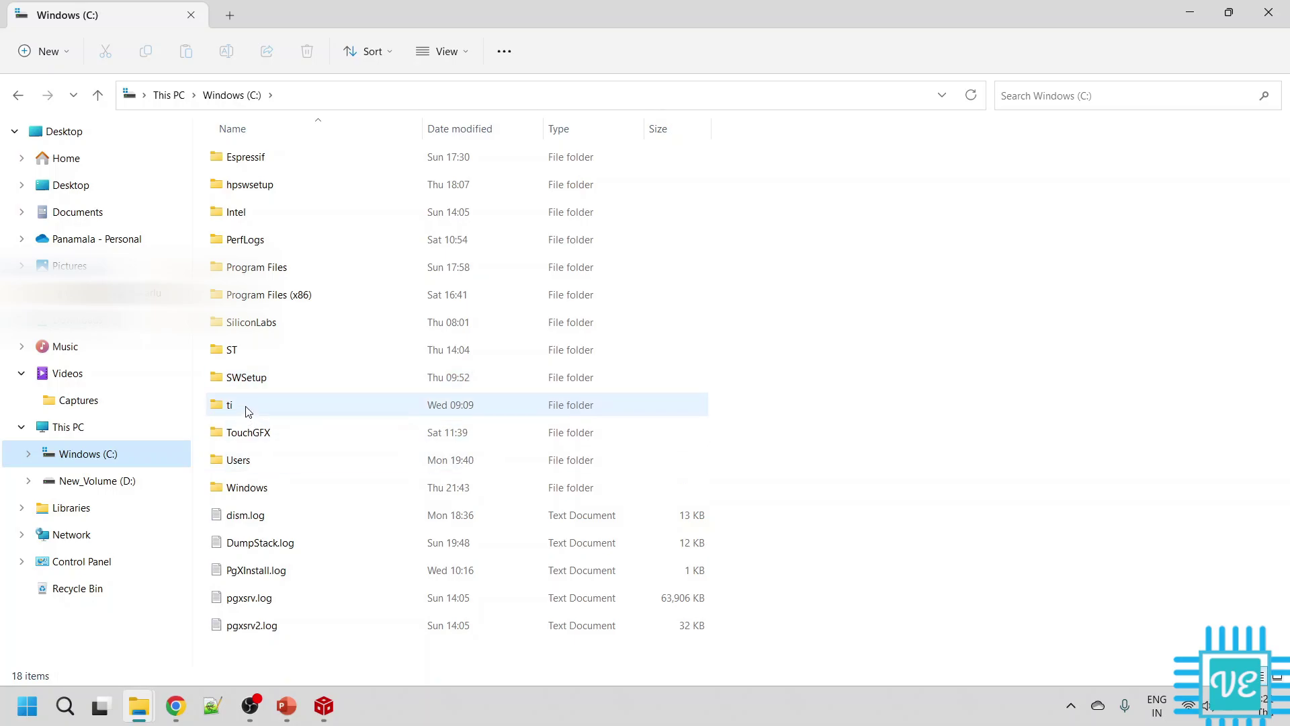
double_click(245, 406)
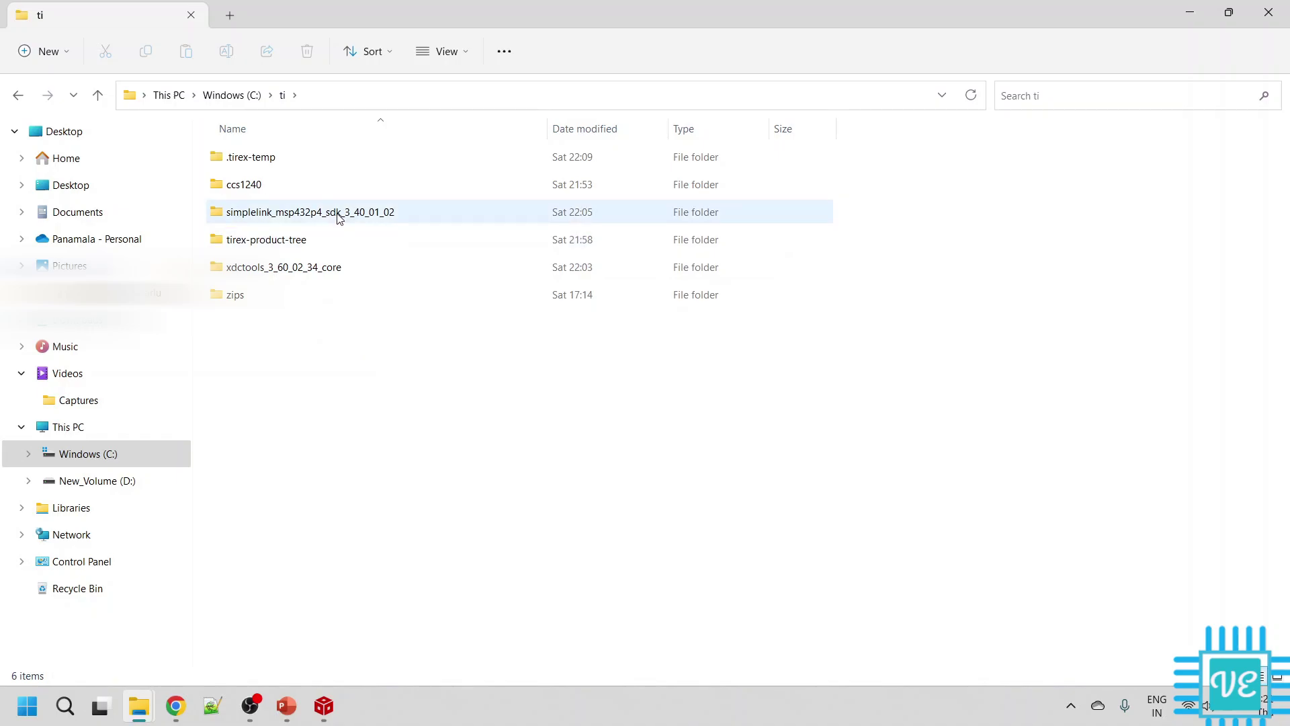
mouse_move(338, 217)
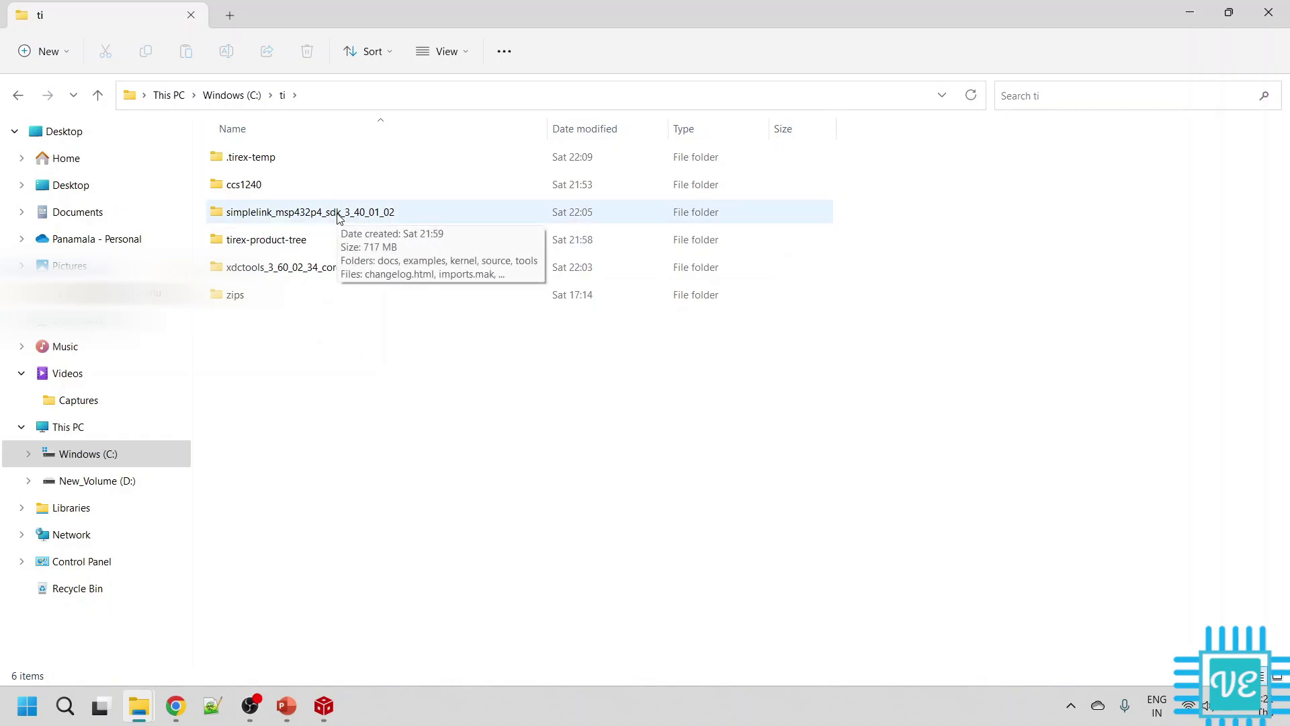
double_click(338, 216)
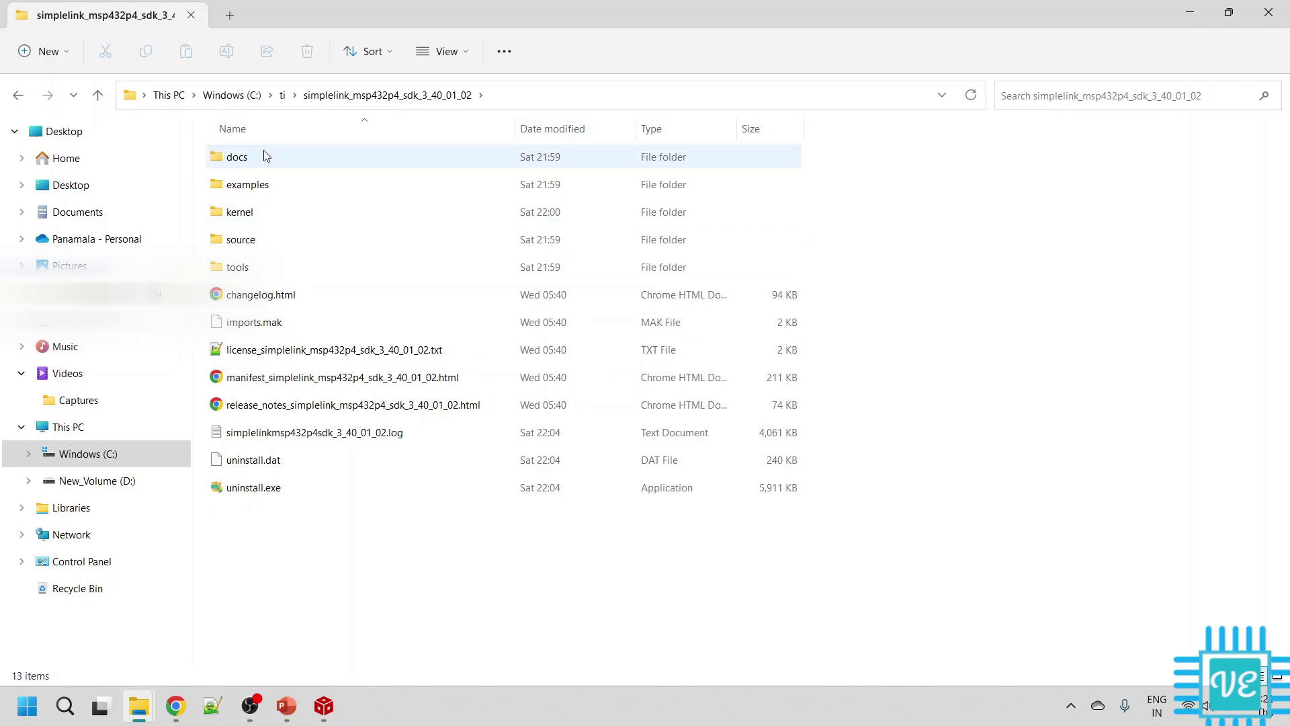
double_click(299, 191)
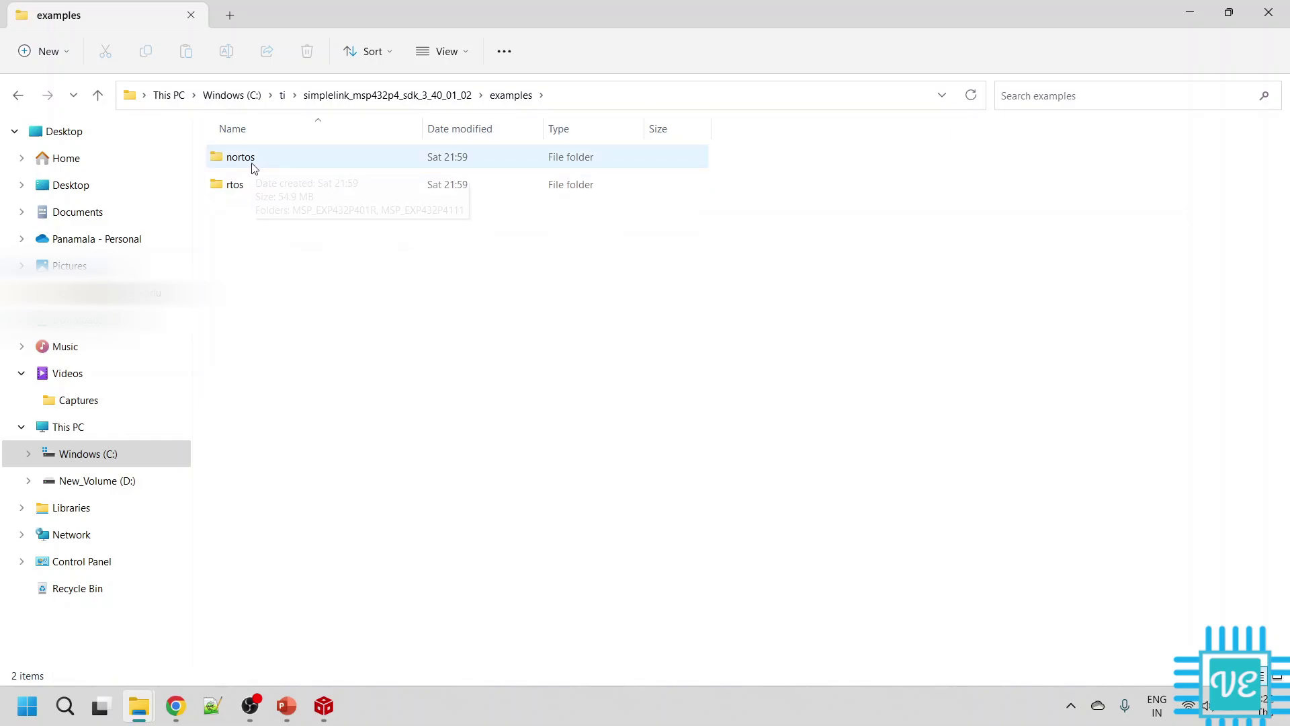
double_click(252, 193)
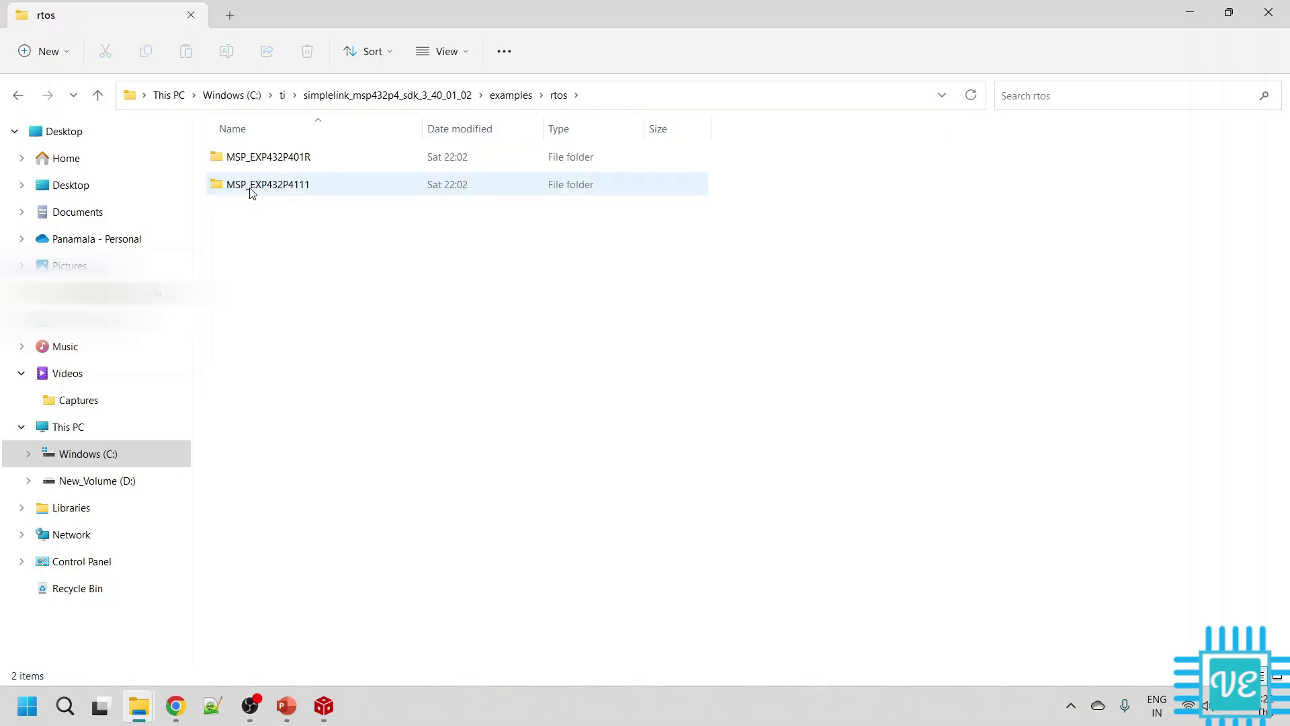
double_click(318, 155)
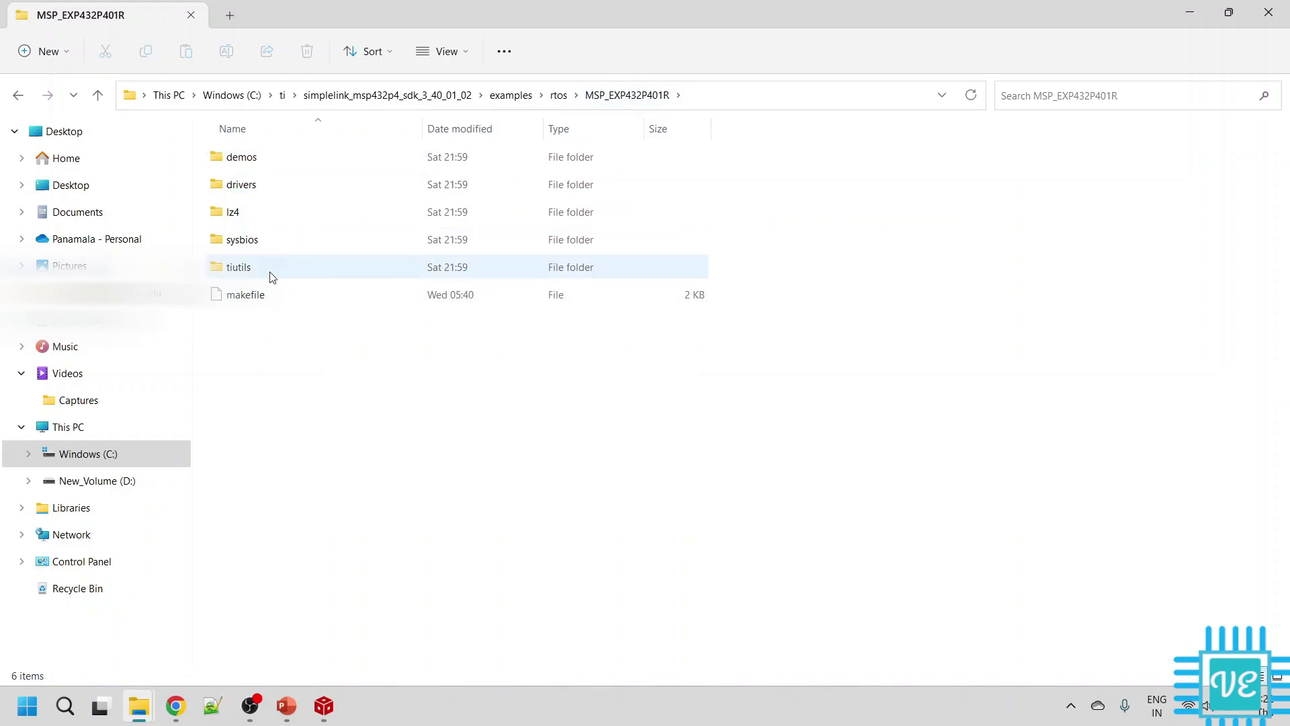
Look through the example projects in the drivers folder and return to the MSP_EXP432P401R folder
double_click(261, 187)
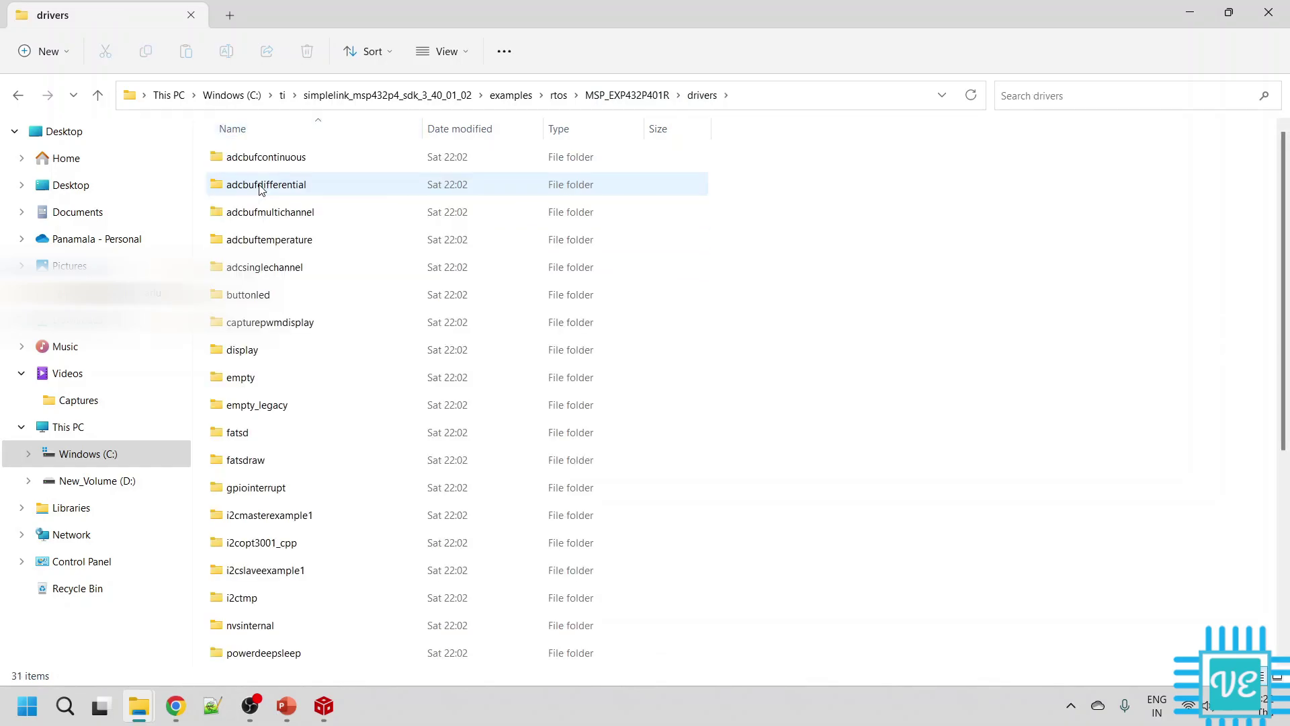
scroll(340, 402, down, 4)
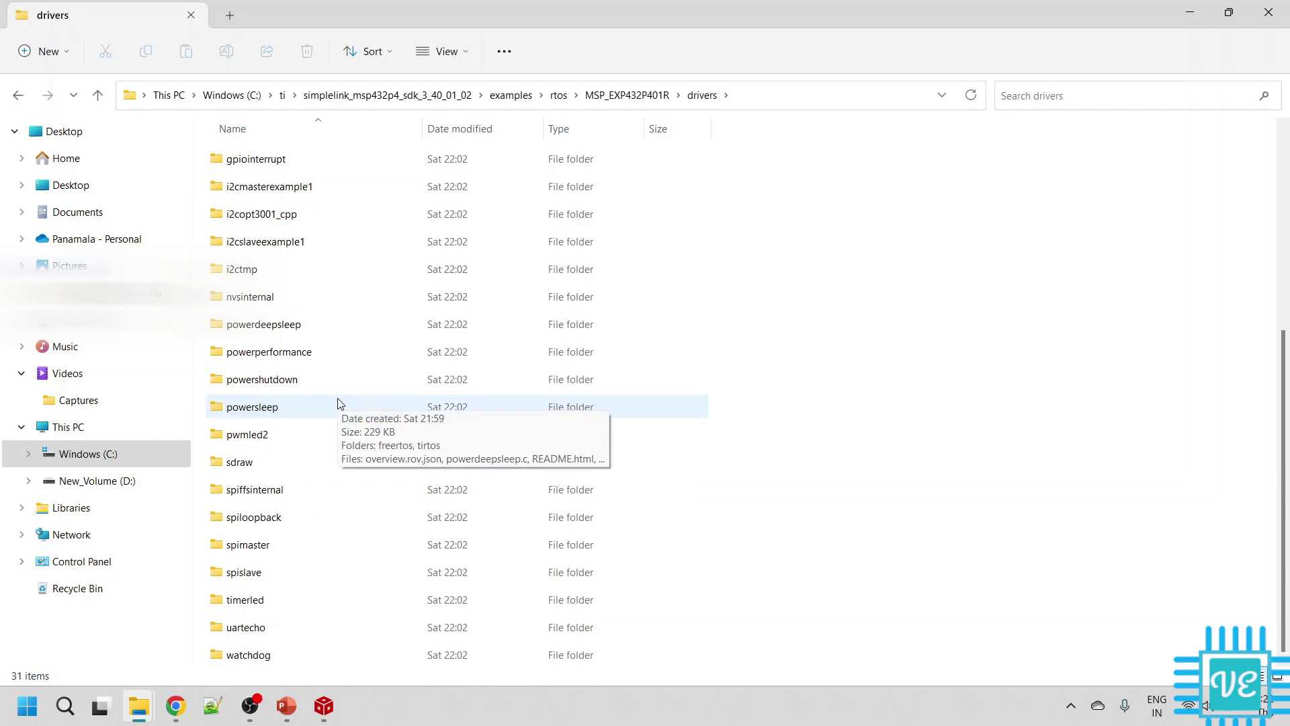
scroll(340, 403, up, 4)
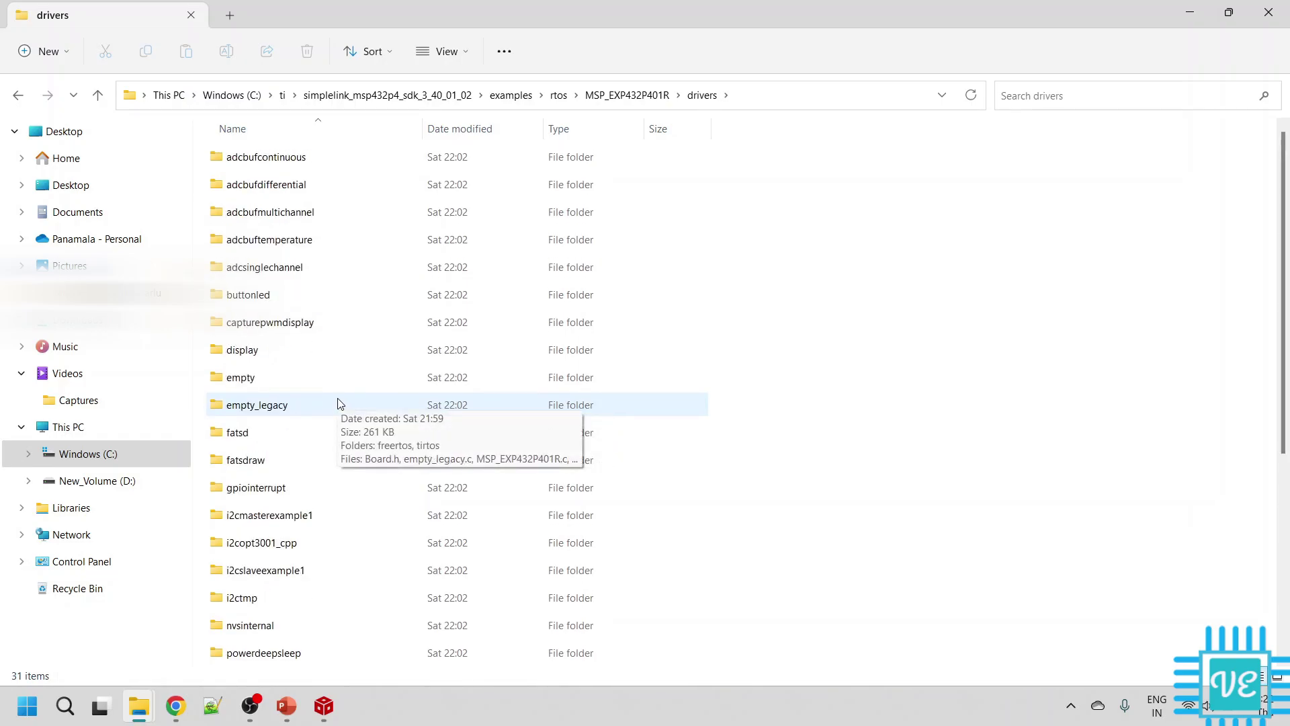
click(600, 98)
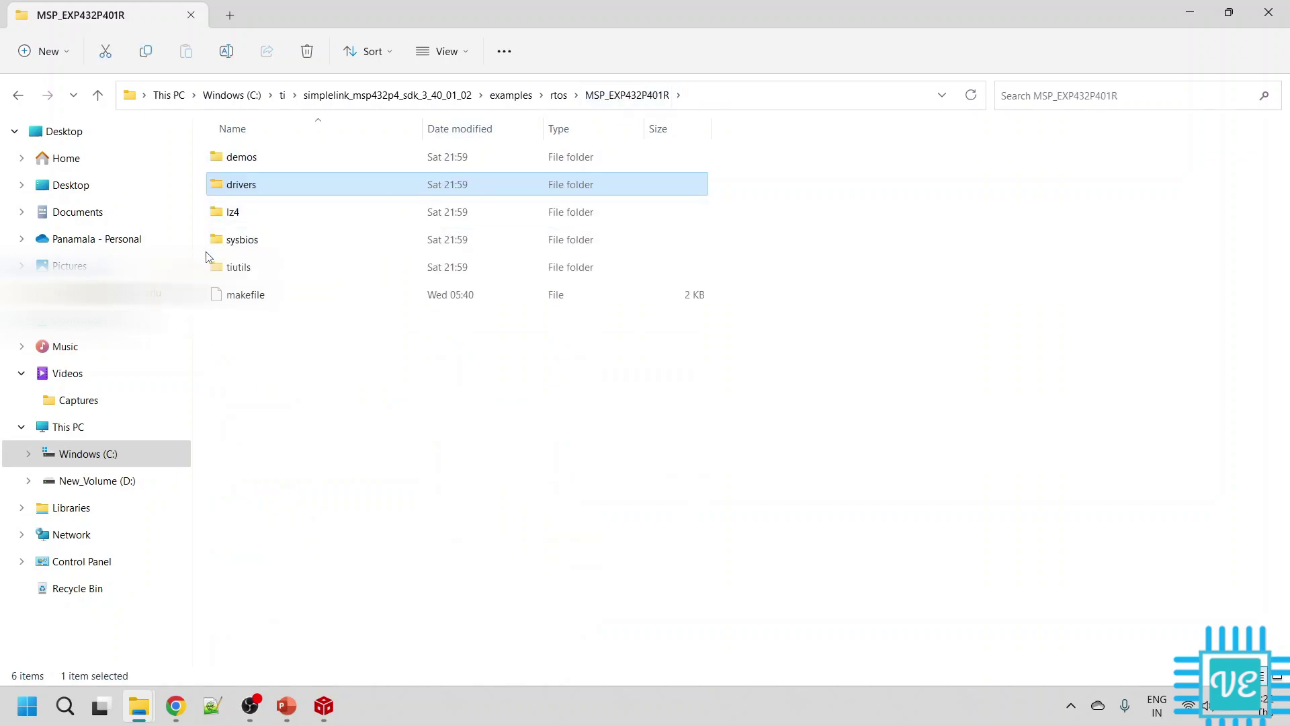
Open the tirtos folder of the sysbios hello example and select hello.cfg
double_click(252, 242)
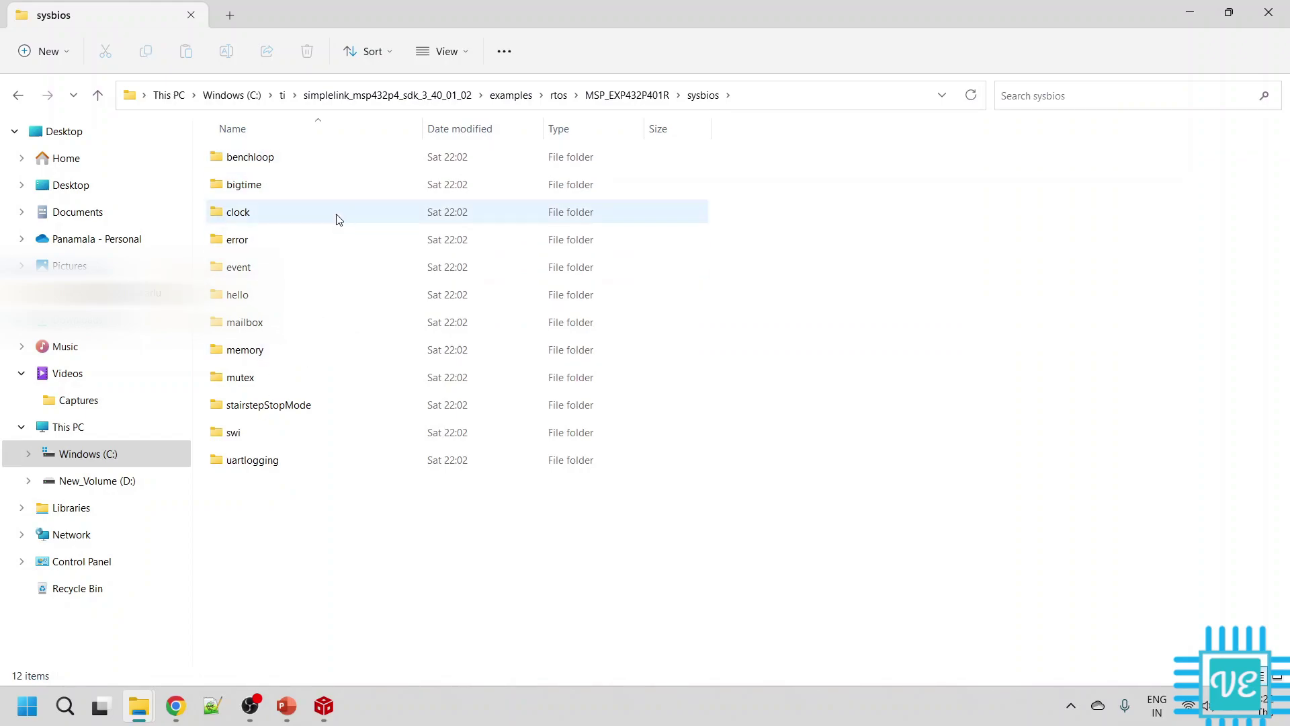
double_click(247, 301)
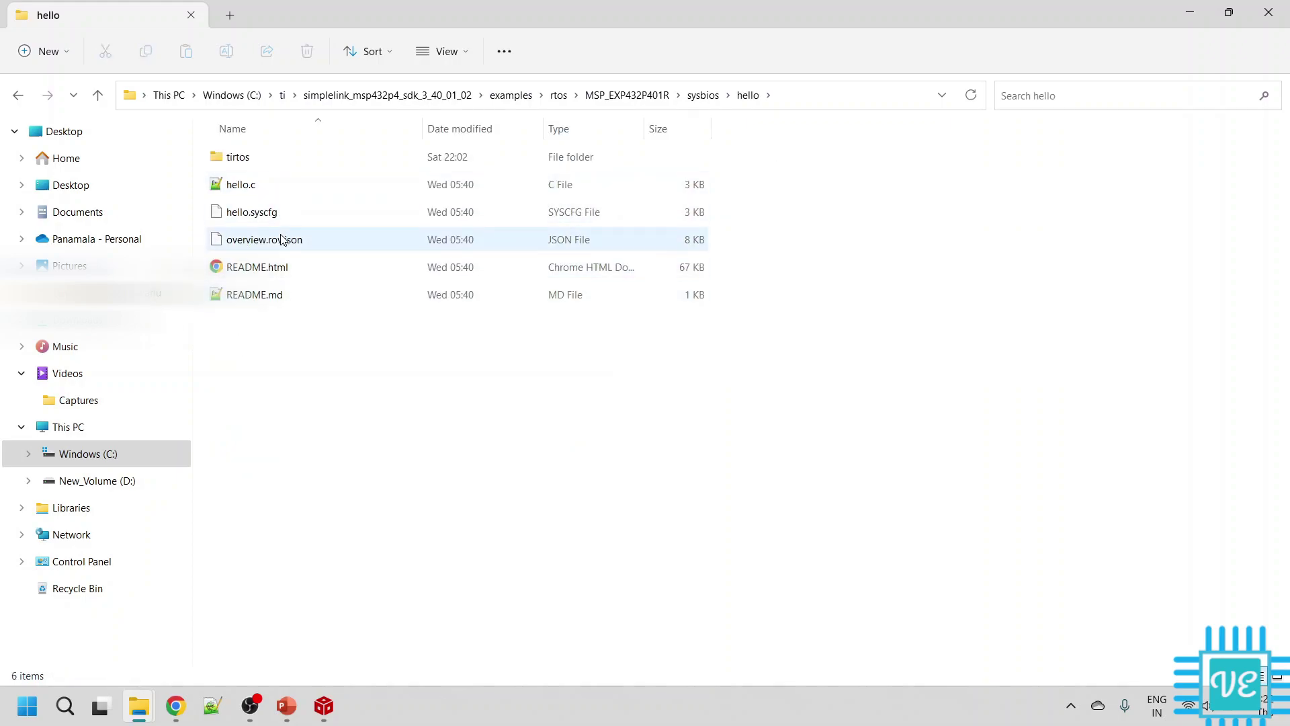
double_click(253, 158)
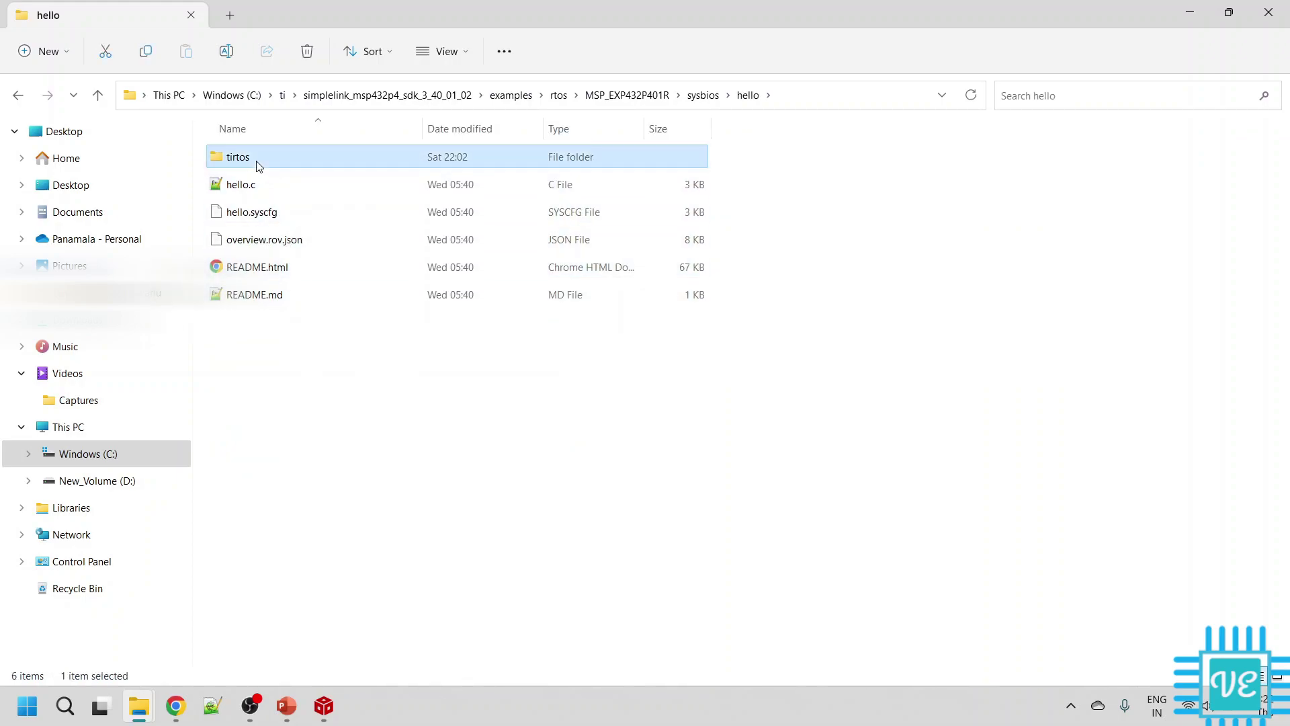
click(256, 242)
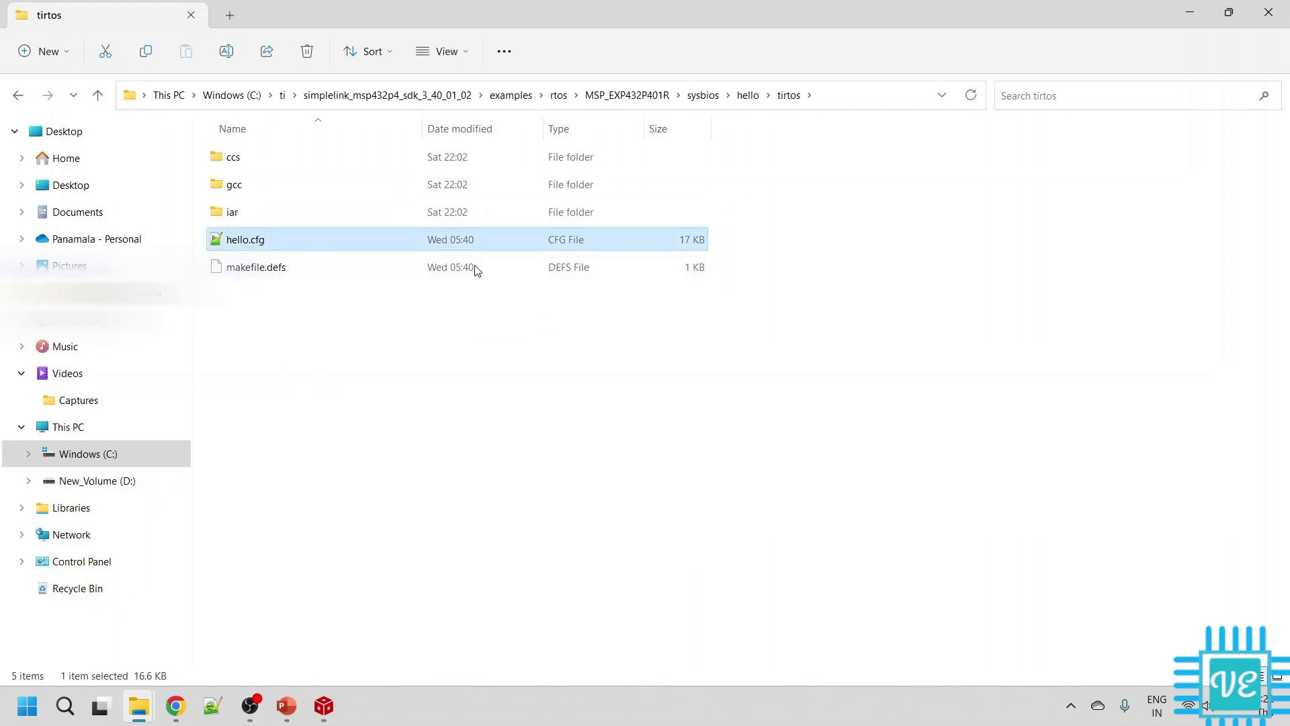
Go back to the SDK's examples folder and reopen rtos\MSP_EXP432P401R
click(508, 105)
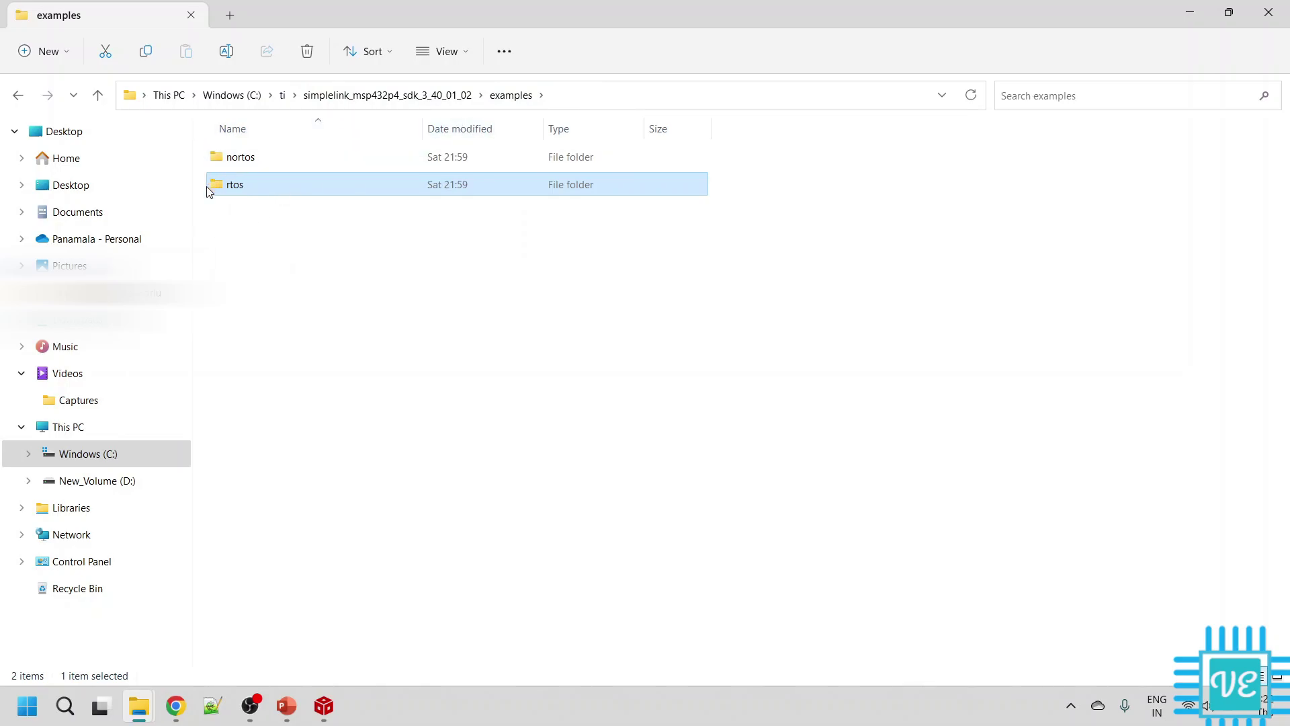
double_click(246, 186)
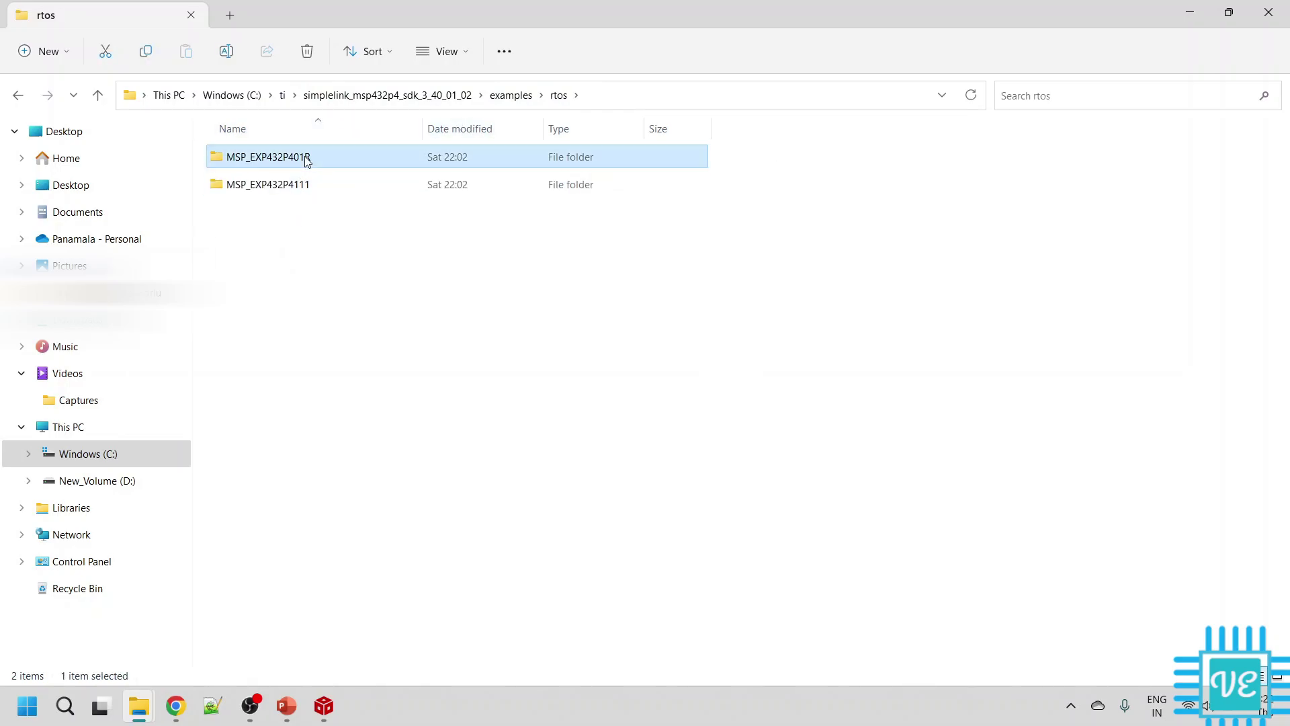
double_click(304, 158)
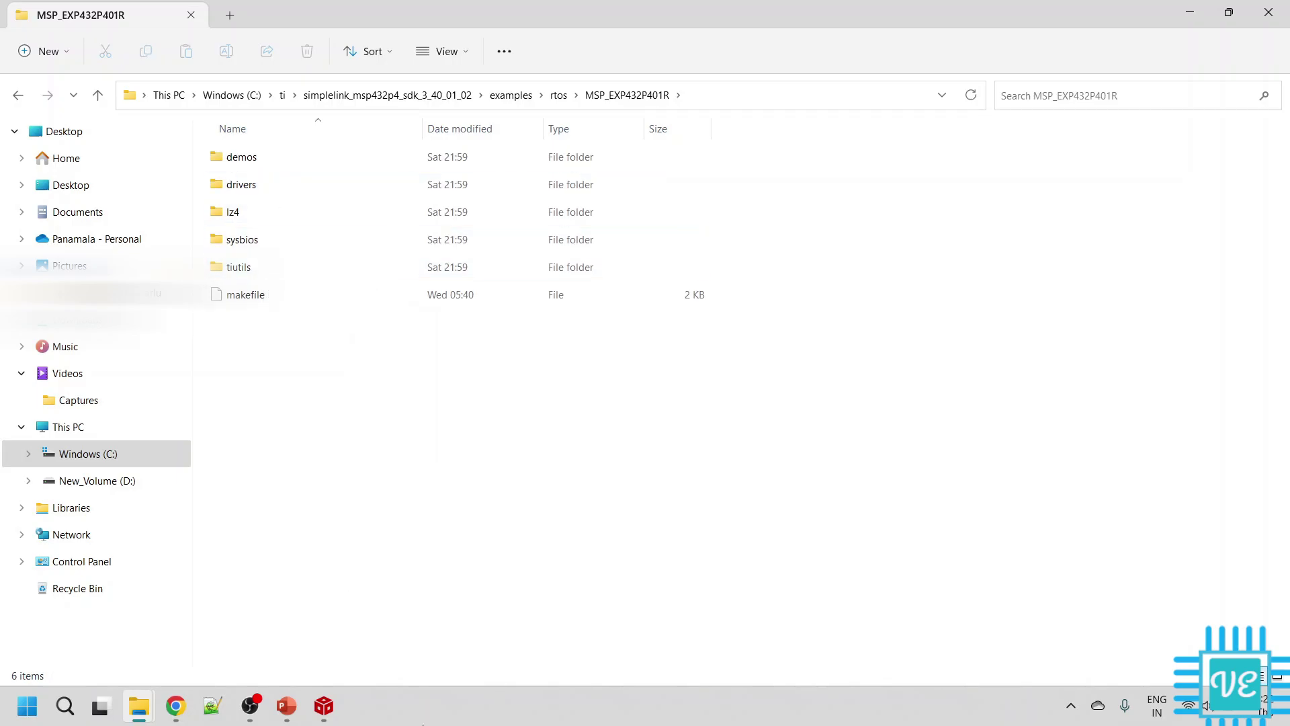
Switch to Code Composer Studio and start a project import with the CCS Projects wizard
click(338, 699)
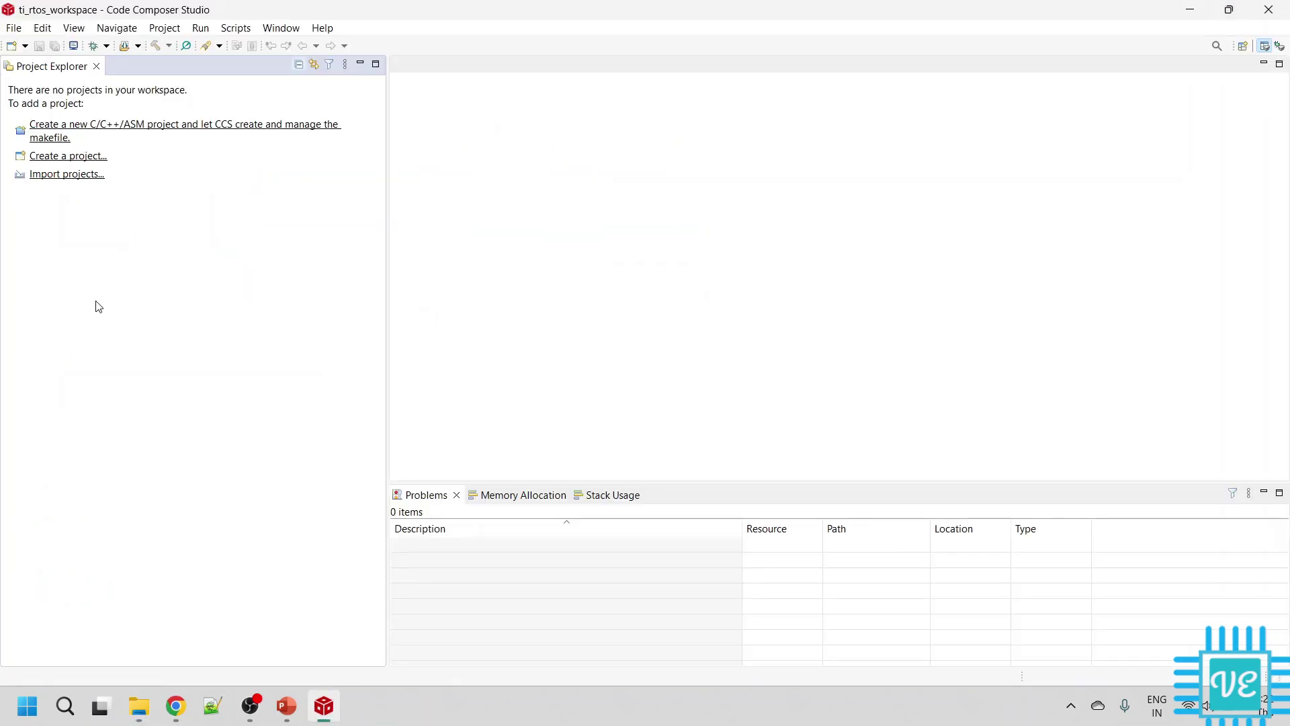
click(89, 175)
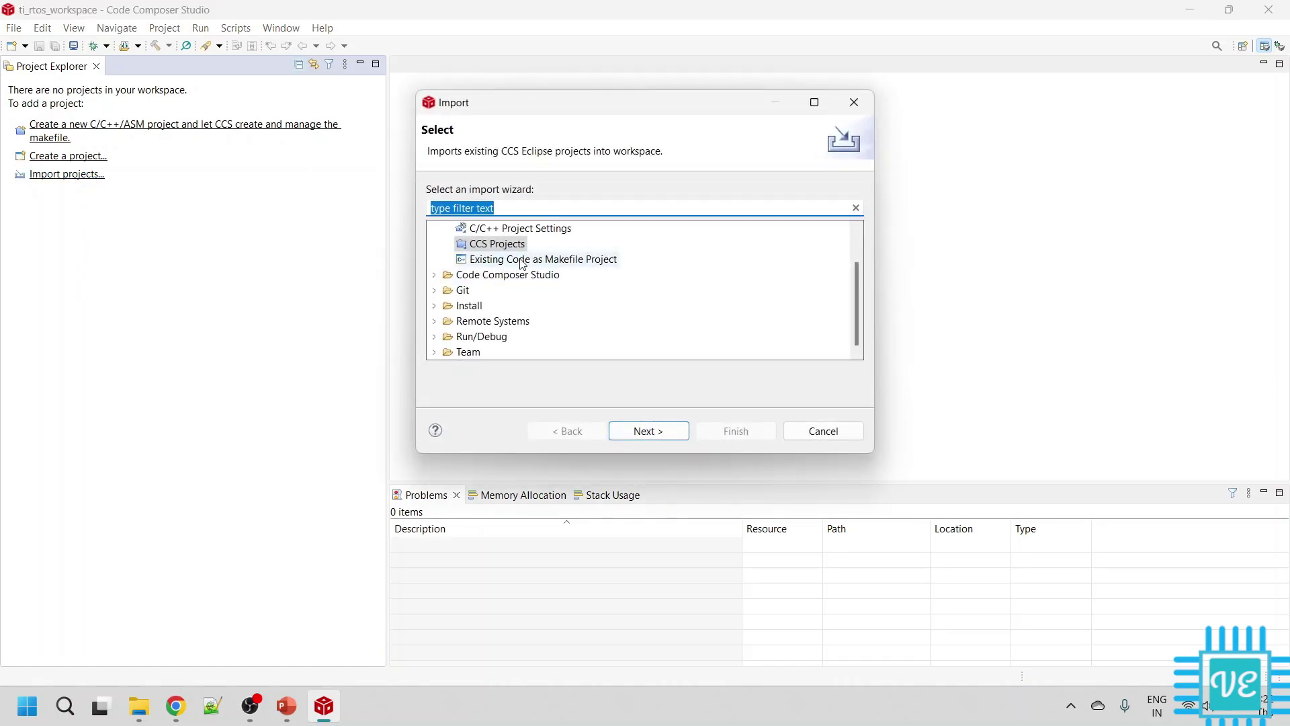
click(505, 246)
scroll(600, 289, up, 1)
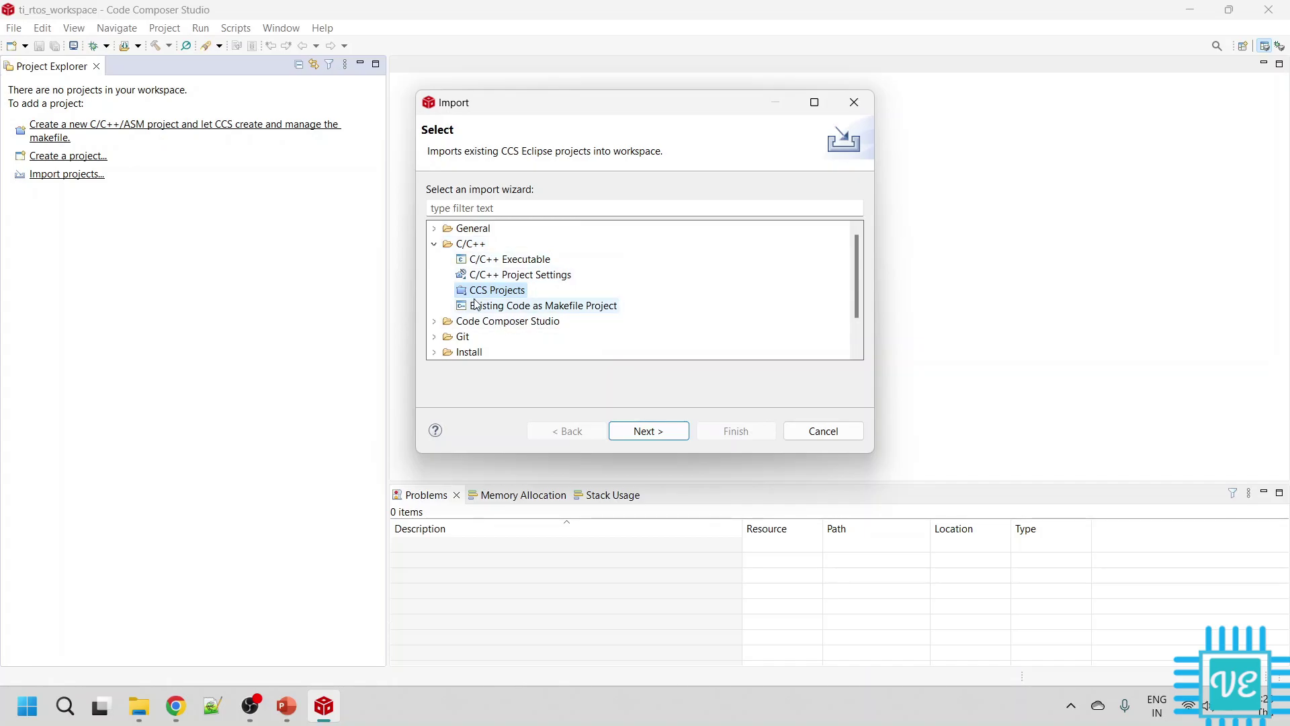
click(659, 429)
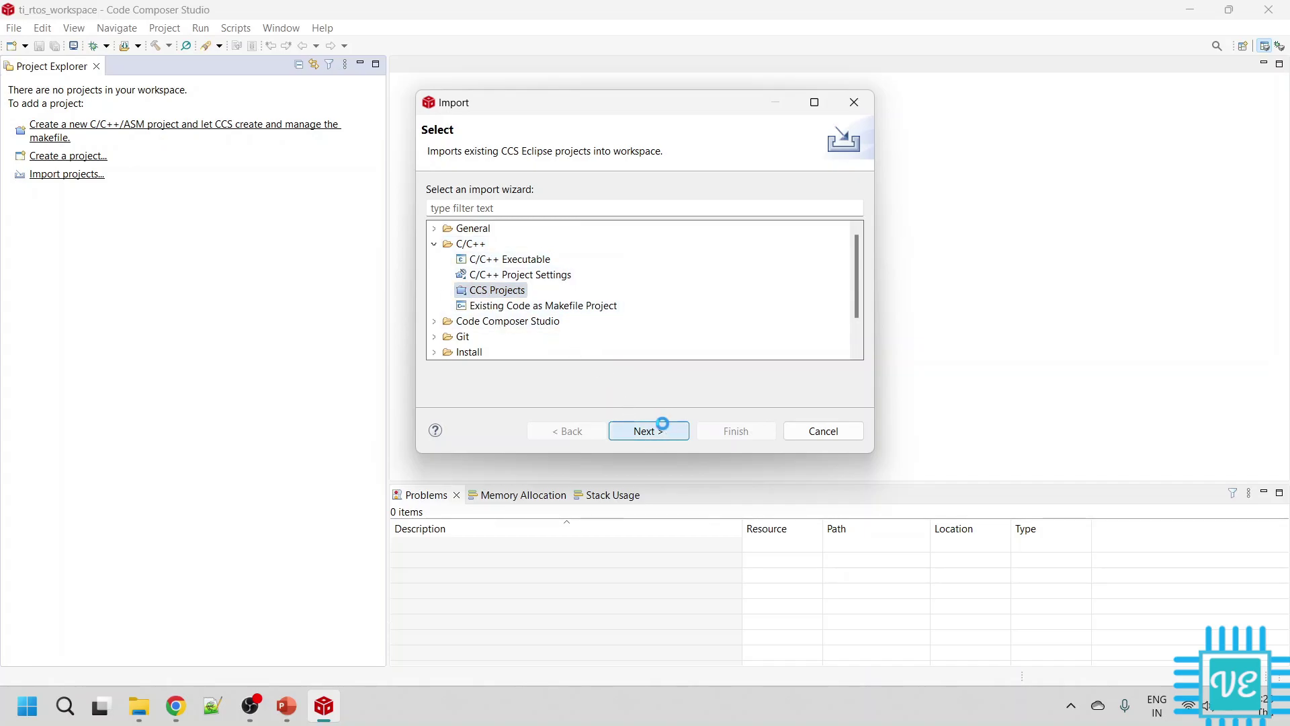
Set the import search directory to C:\ti\simplelink_msp432p4_sdk_3_40_01_02\examples\rtos\MSP_EXP432P401R\sysbios\hello
click(824, 193)
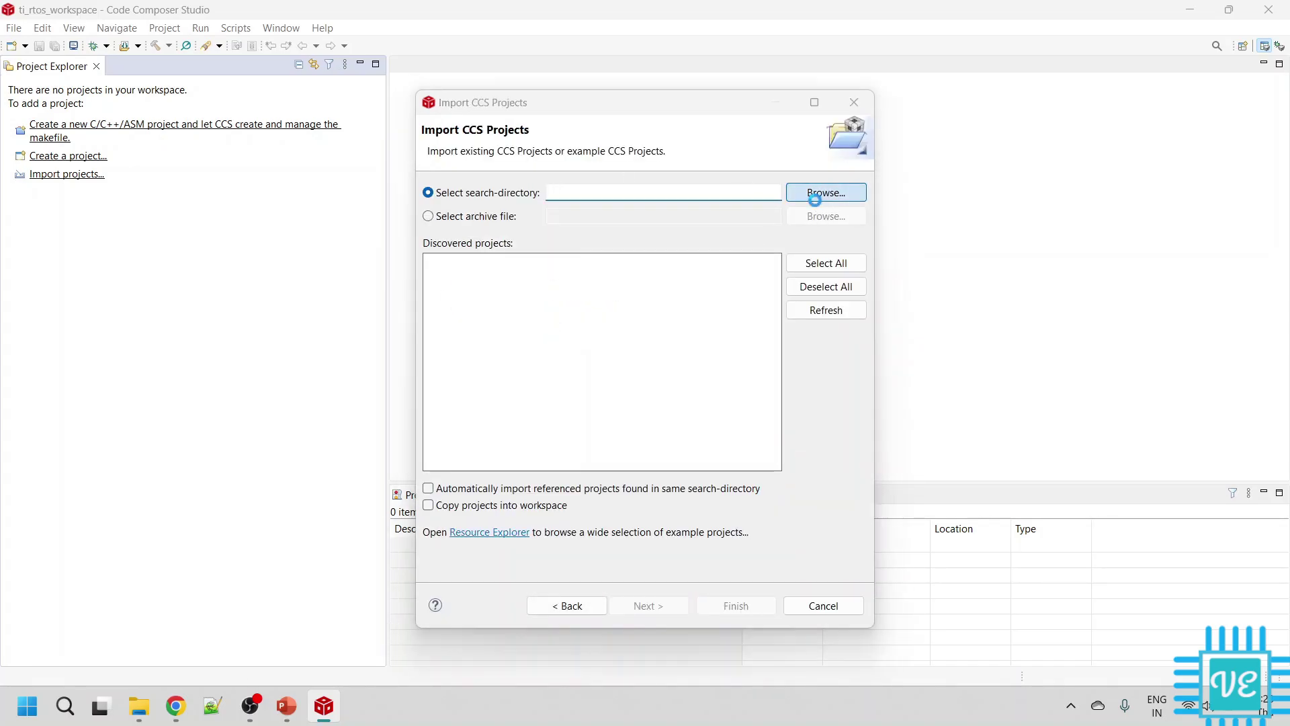
scroll(484, 376, down, 2)
click(484, 332)
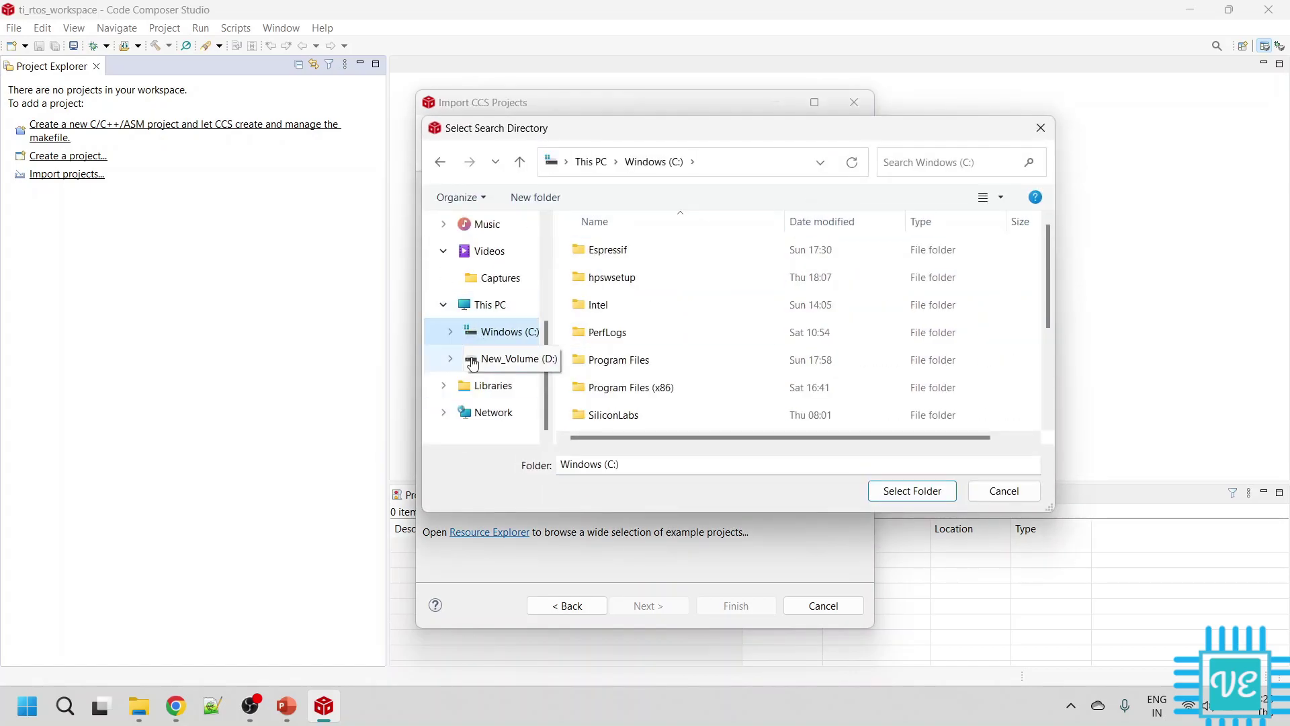
scroll(719, 347, down, 2)
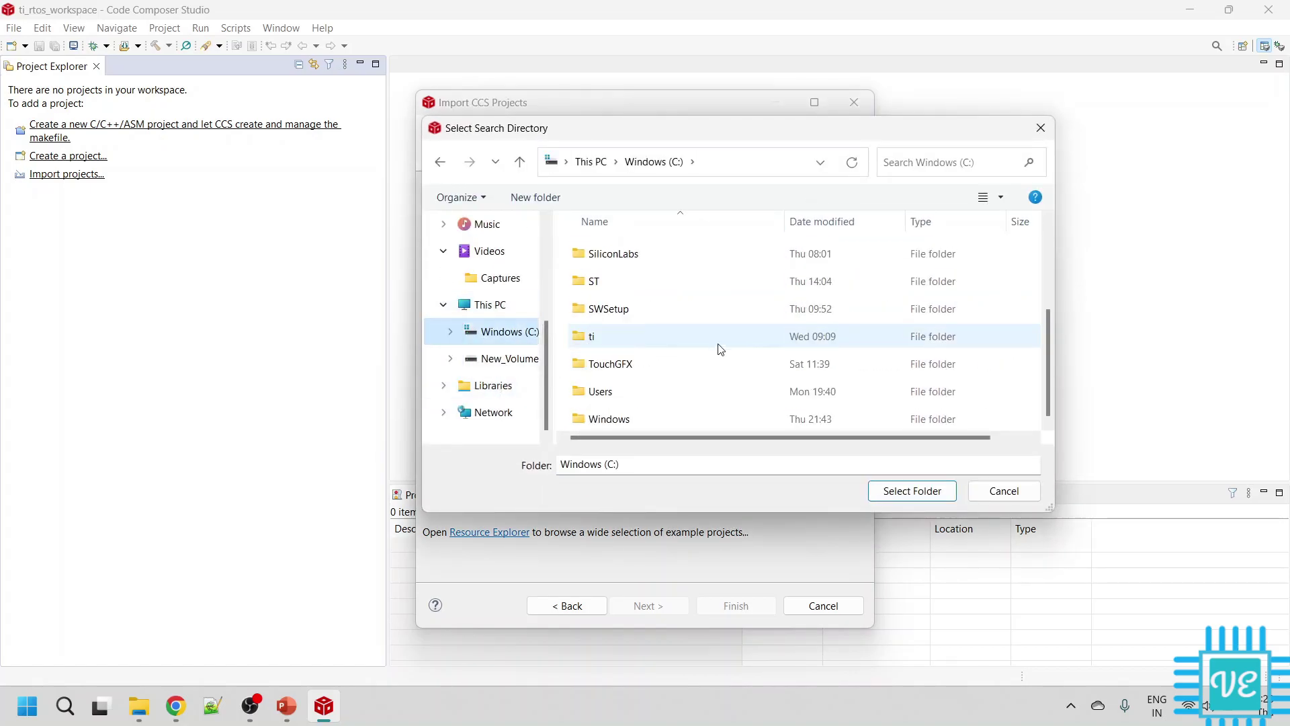
double_click(617, 337)
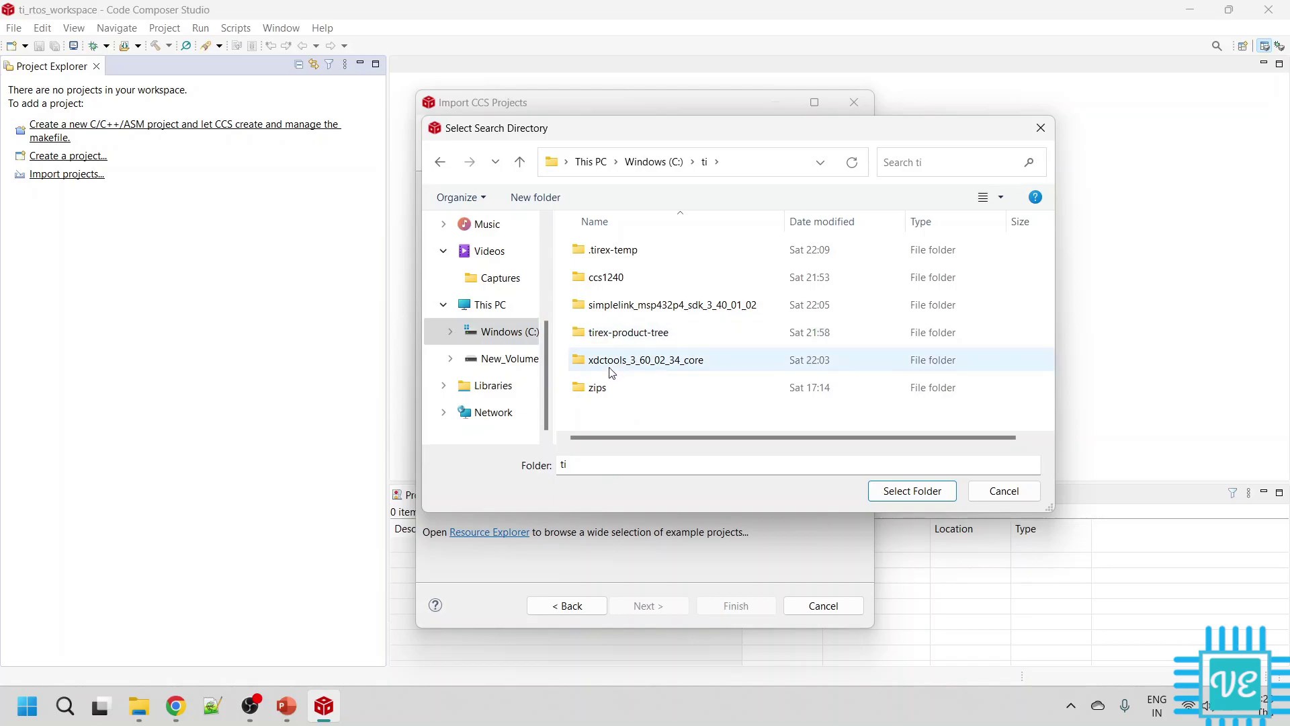
double_click(608, 308)
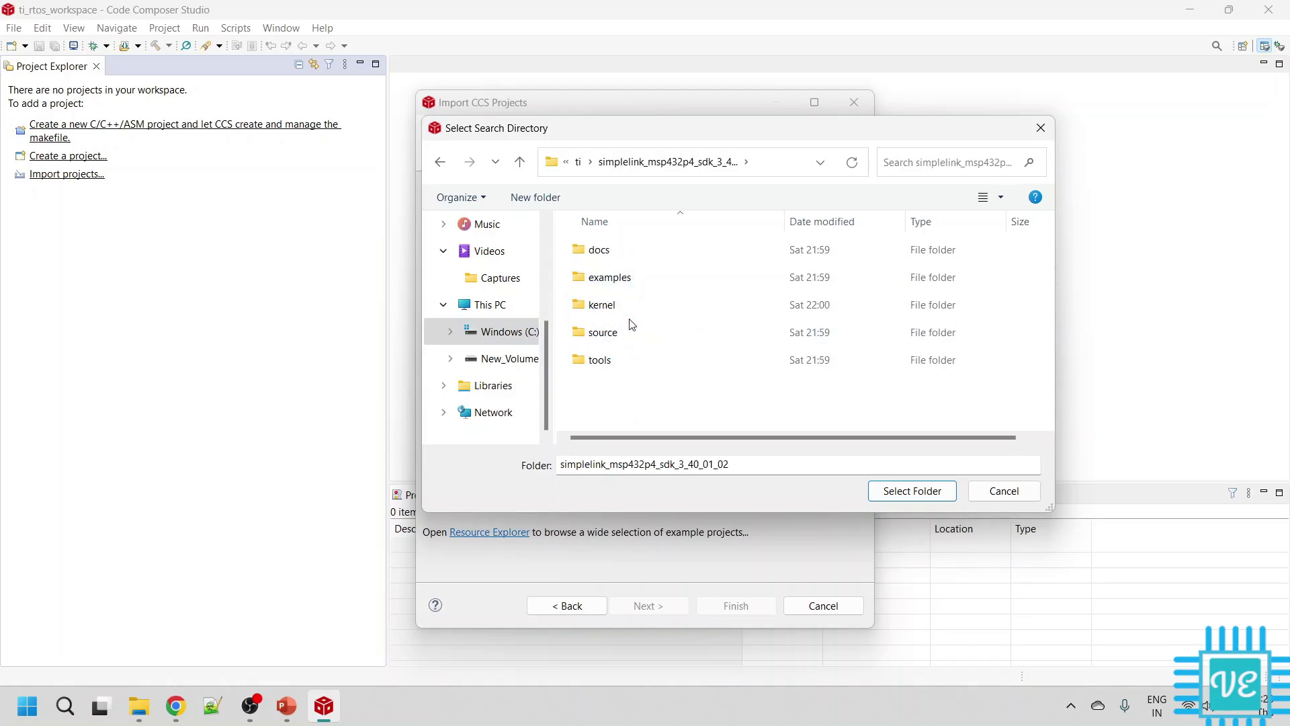
double_click(628, 278)
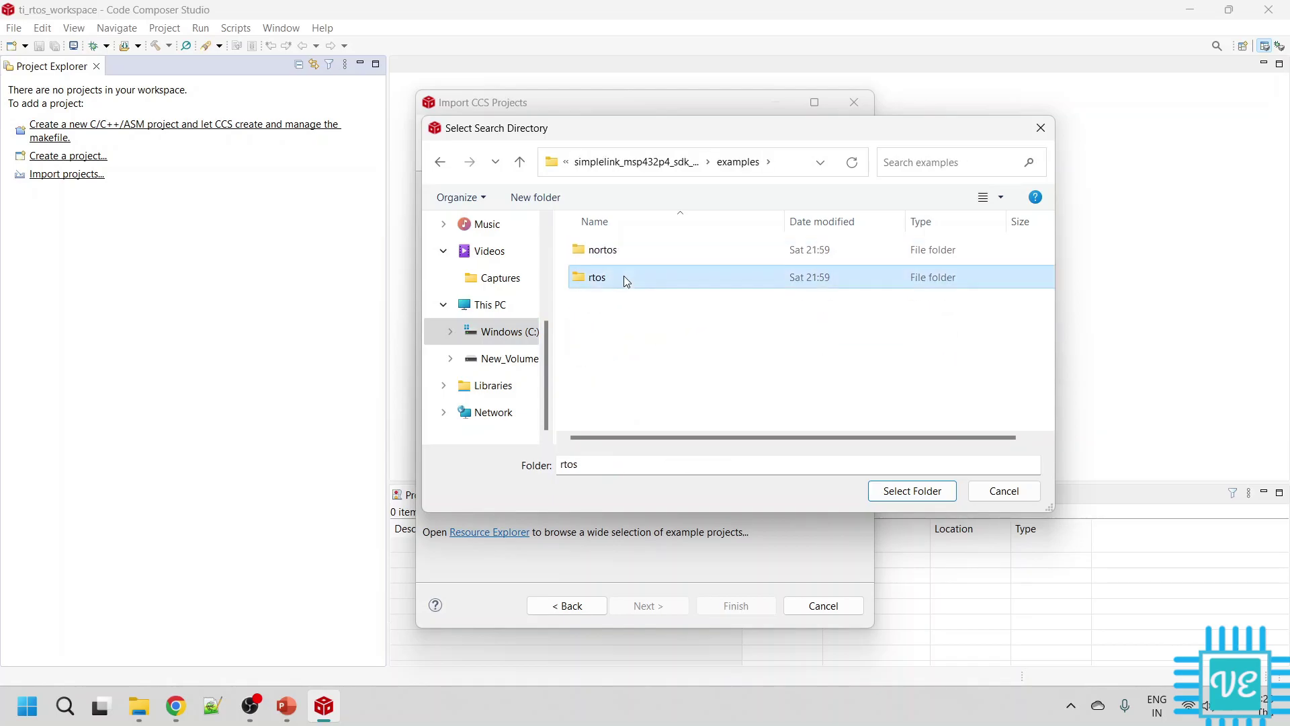
double_click(625, 277)
double_click(628, 252)
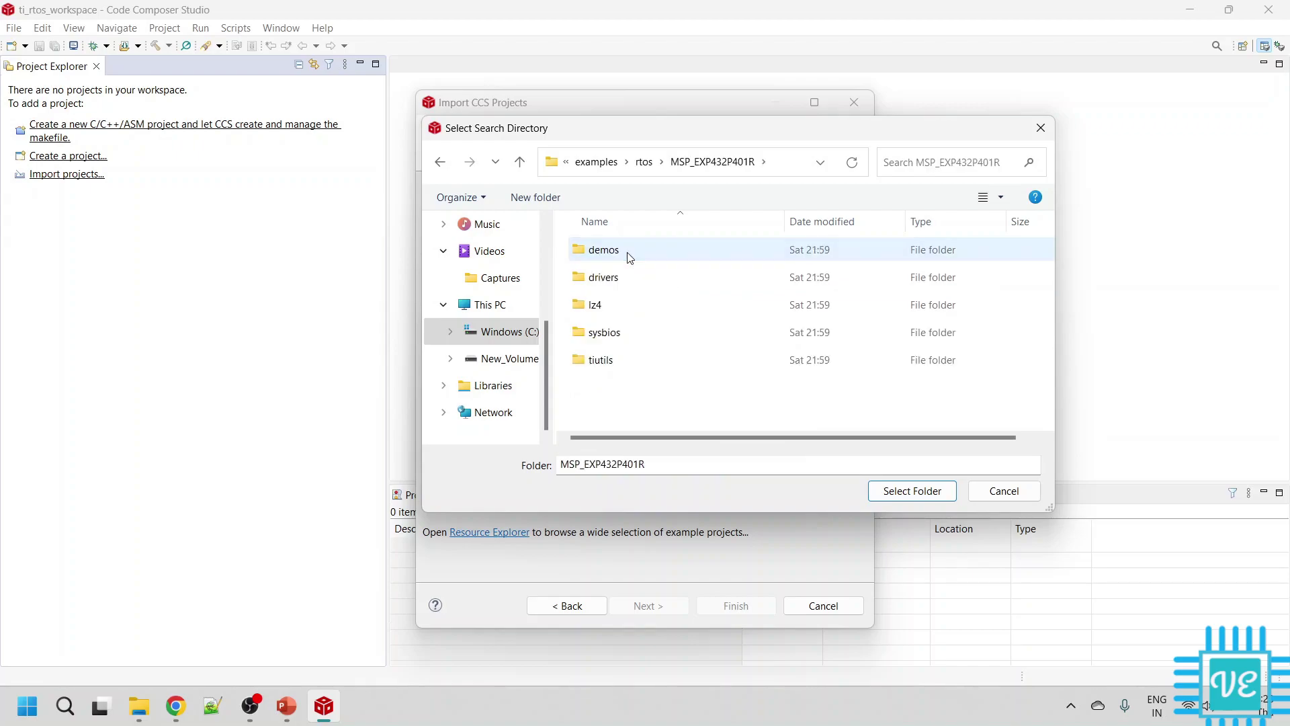
double_click(610, 334)
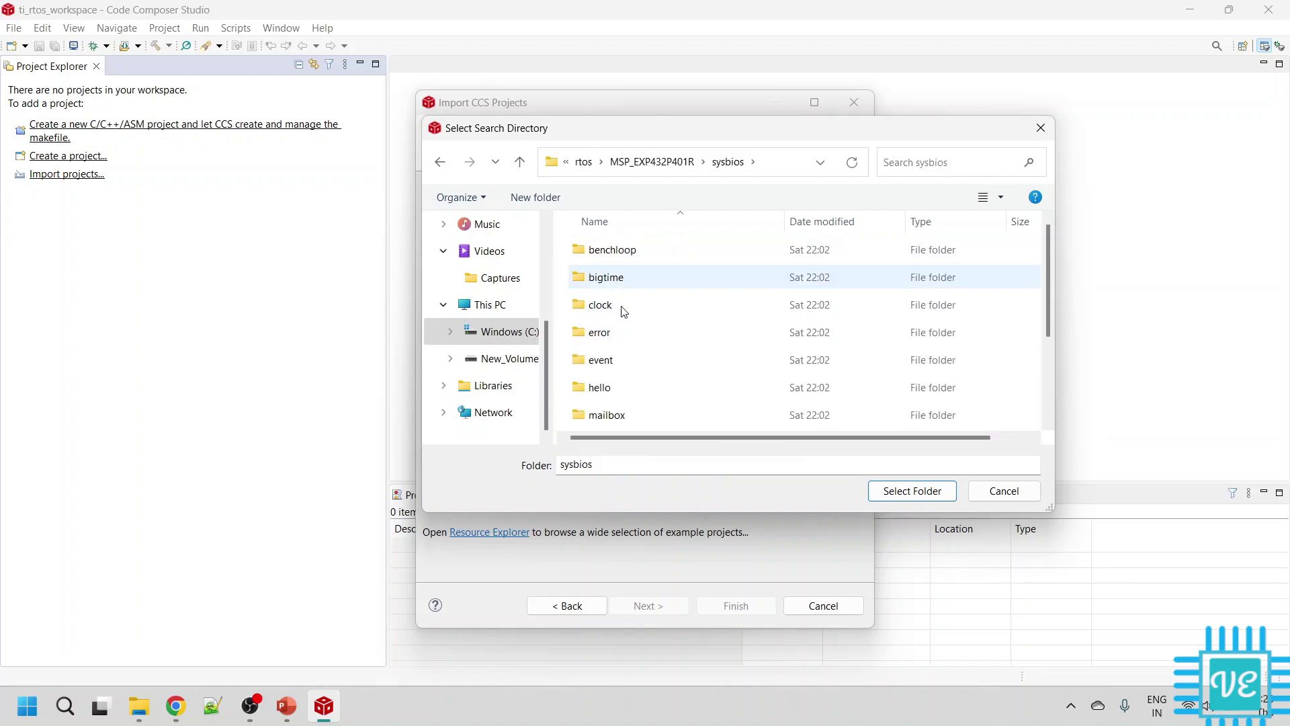
click(615, 386)
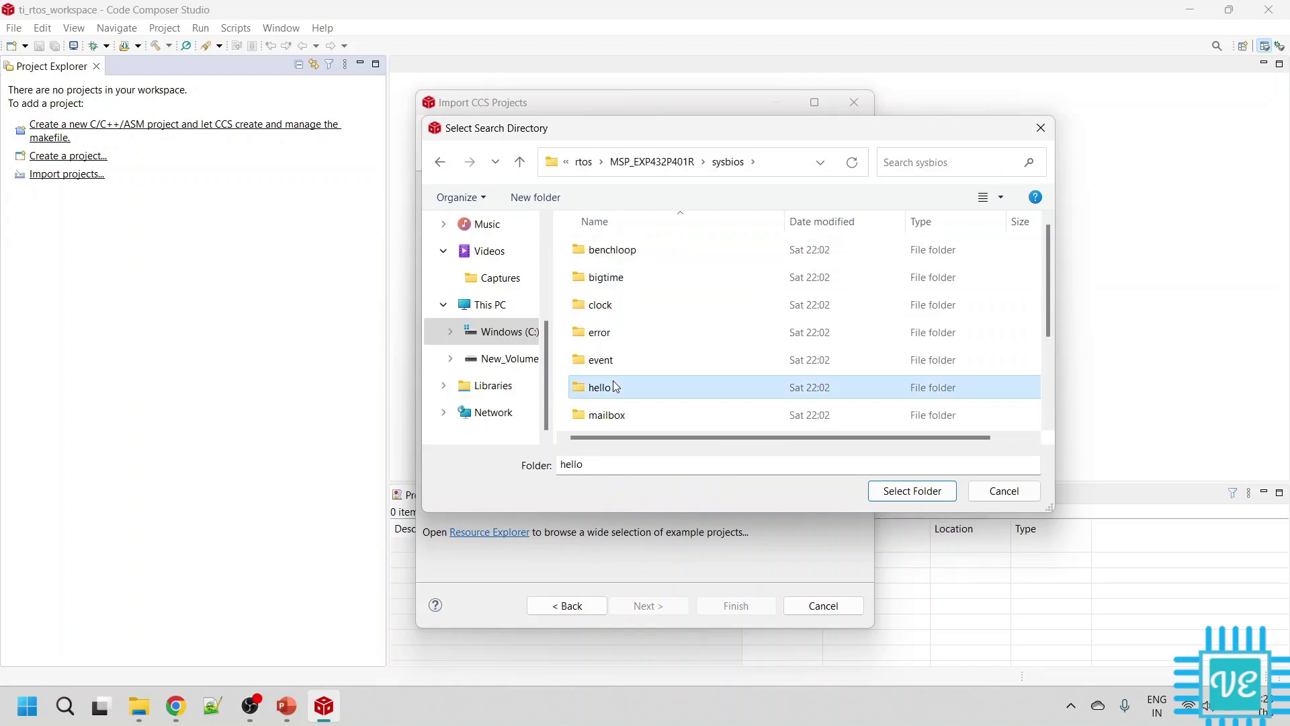
click(939, 494)
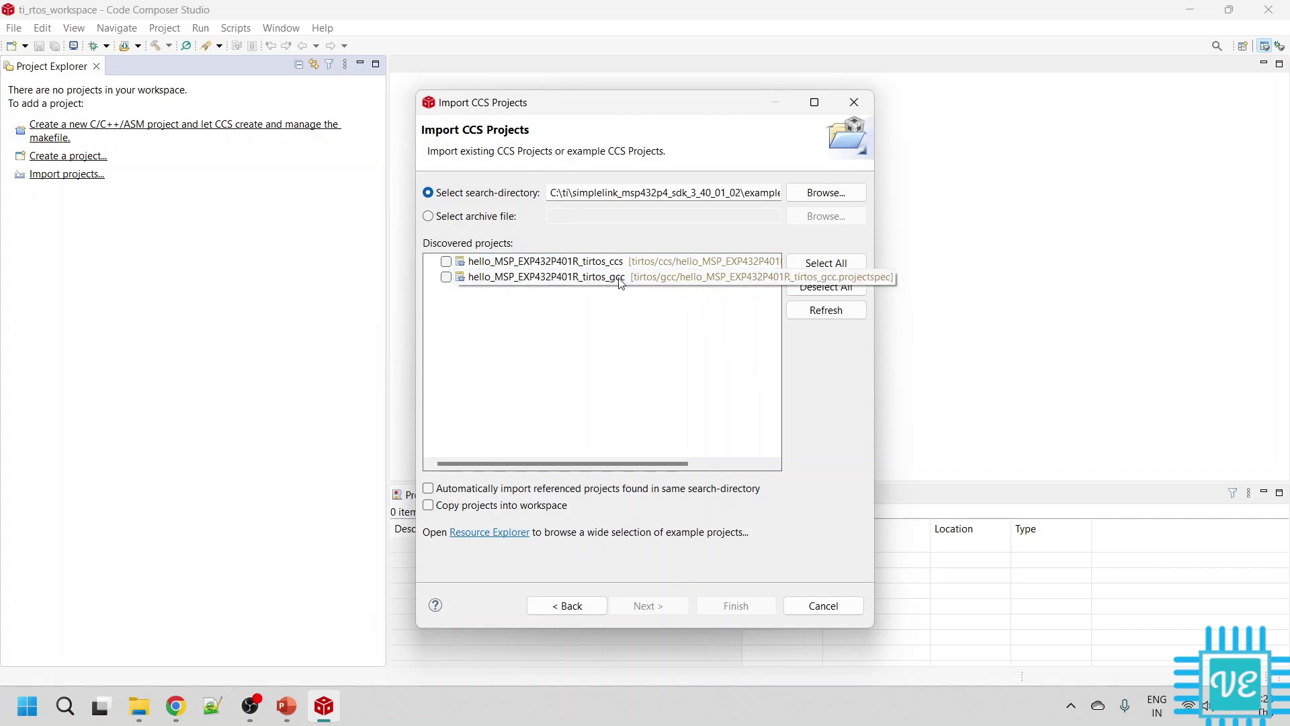
Import the discovered hello_MSP_EXP432P401R_tirtos_ccs project into the workspace
click(446, 261)
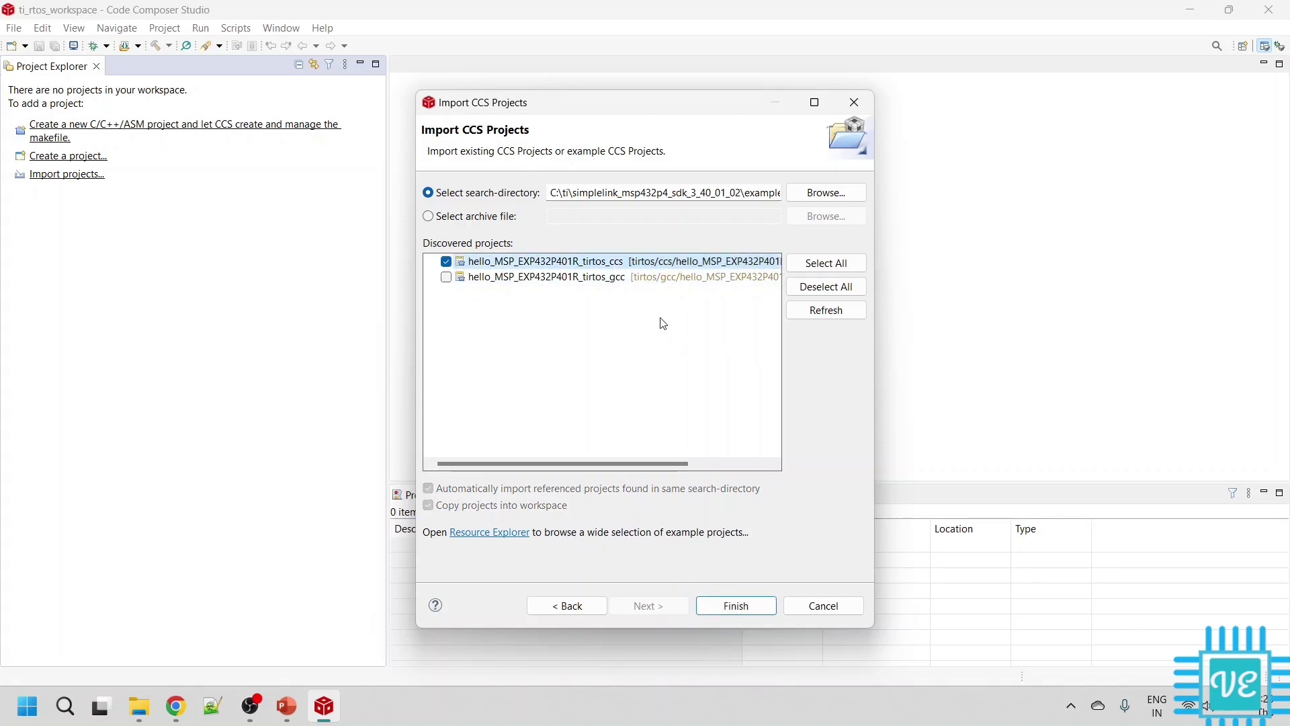
click(736, 607)
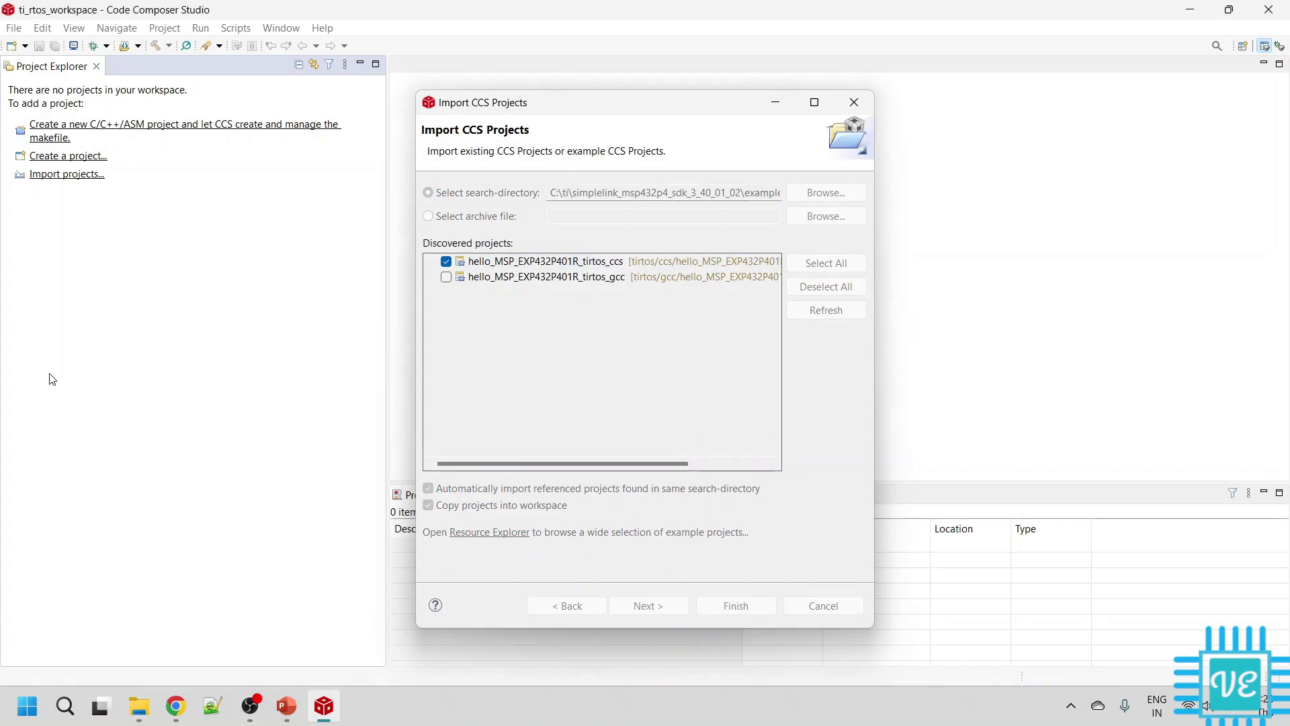
Start another CCS Projects import and browse for its search directory in the SDK's rtos\MSP_EXP432P401R\drivers folder
right_click(88, 143)
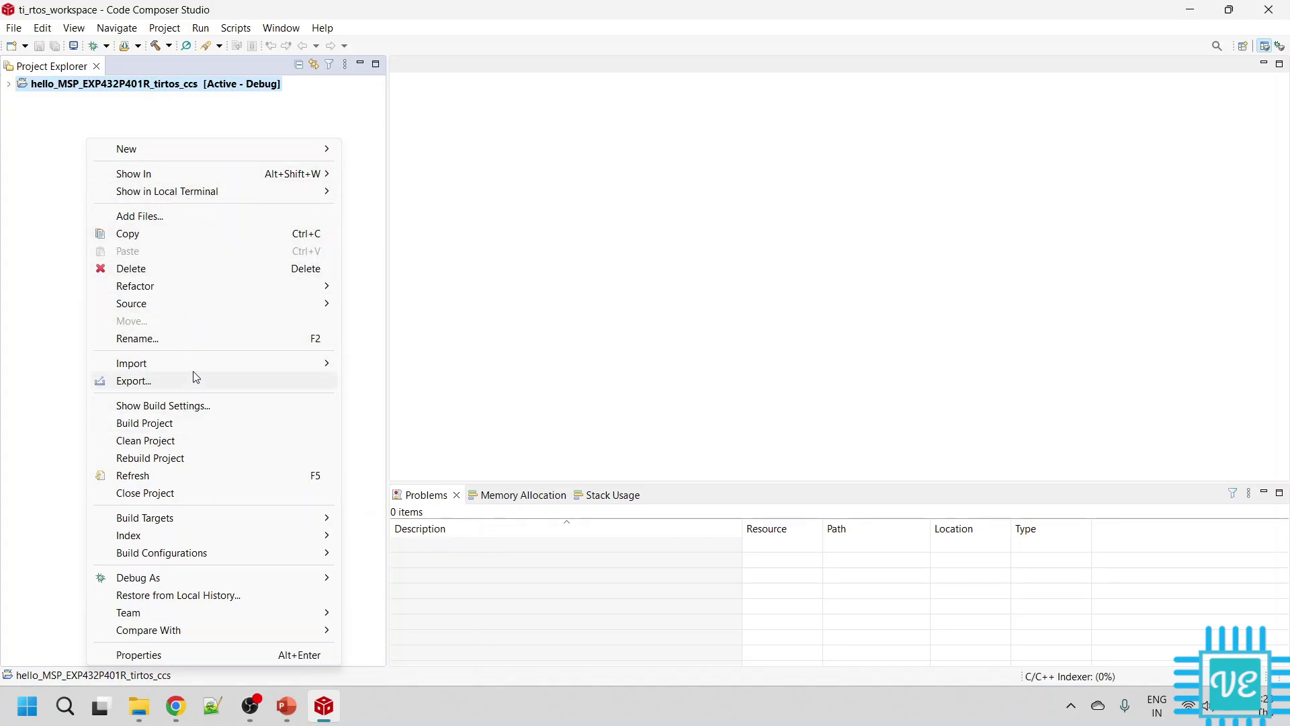
mouse_move(207, 360)
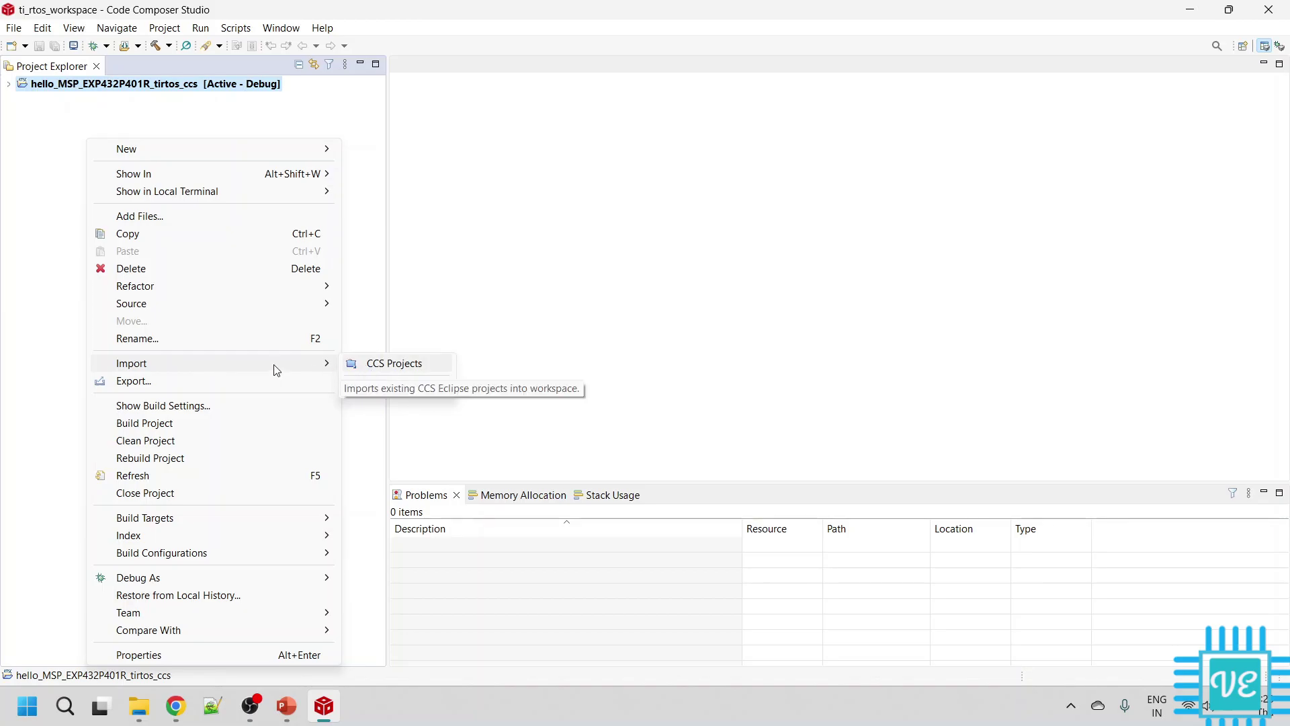
click(416, 366)
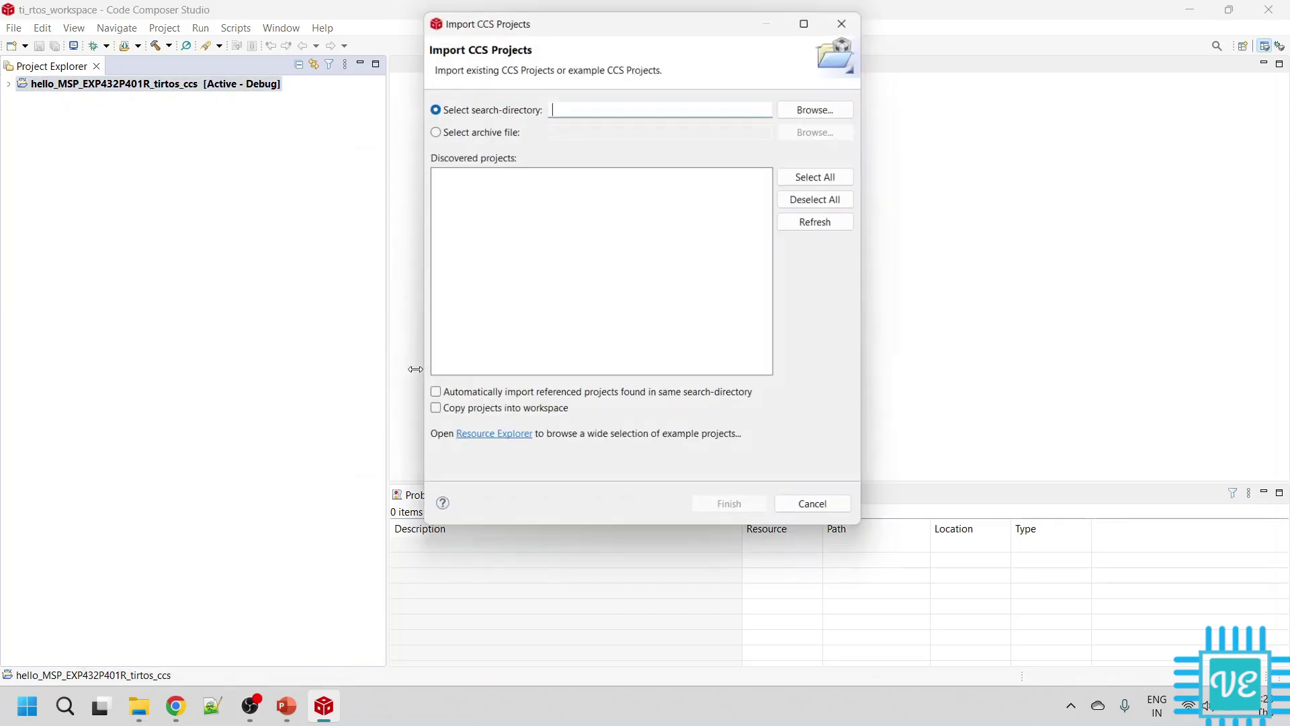
click(851, 104)
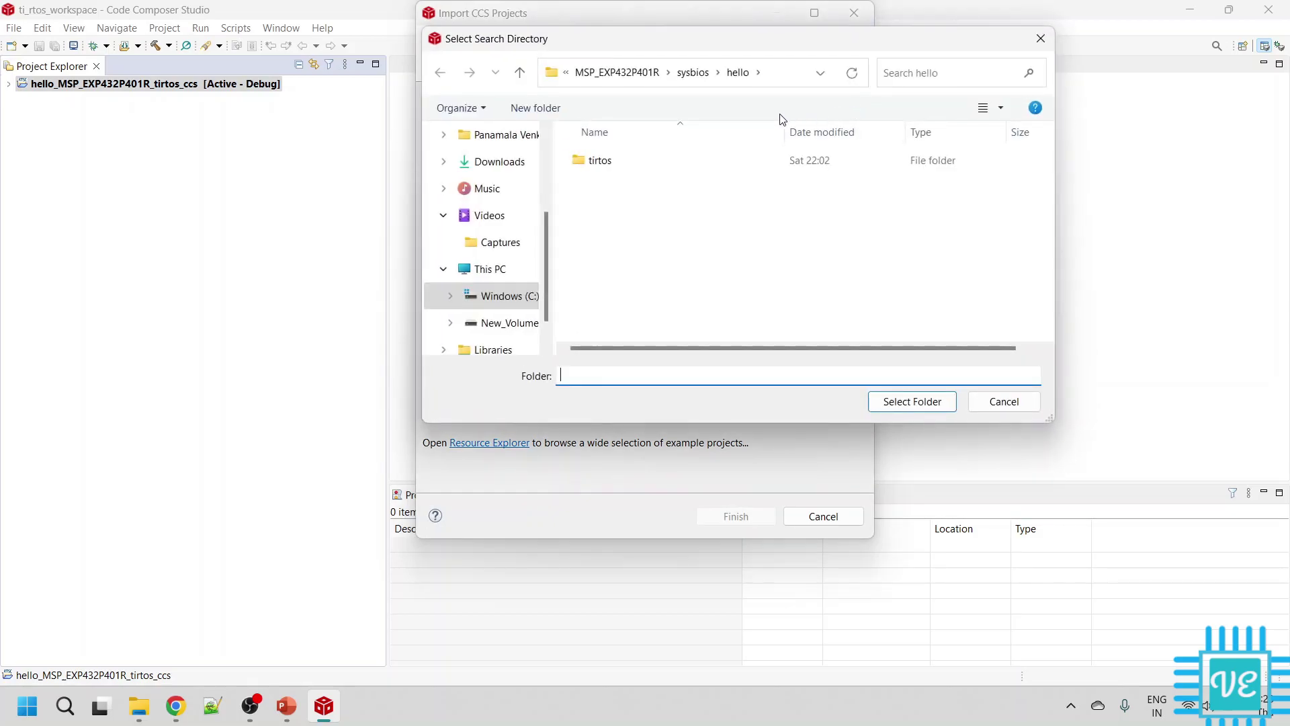
click(680, 74)
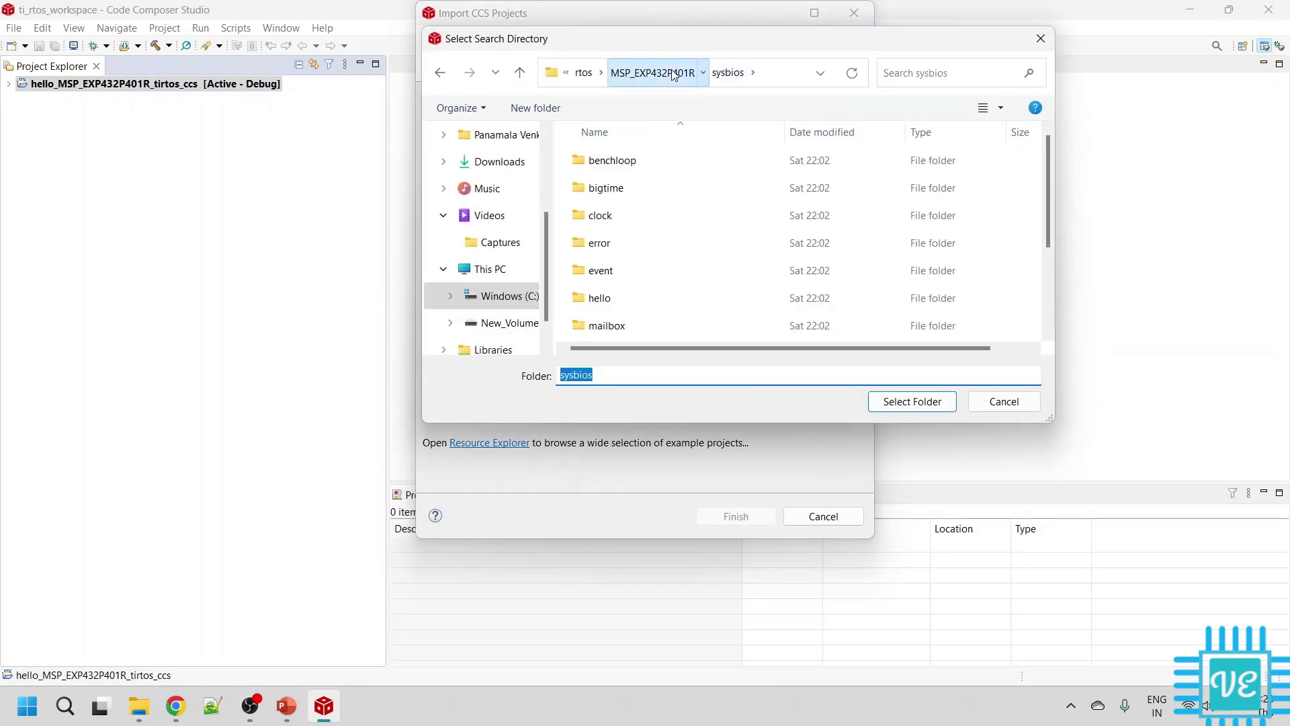
click(658, 74)
double_click(604, 188)
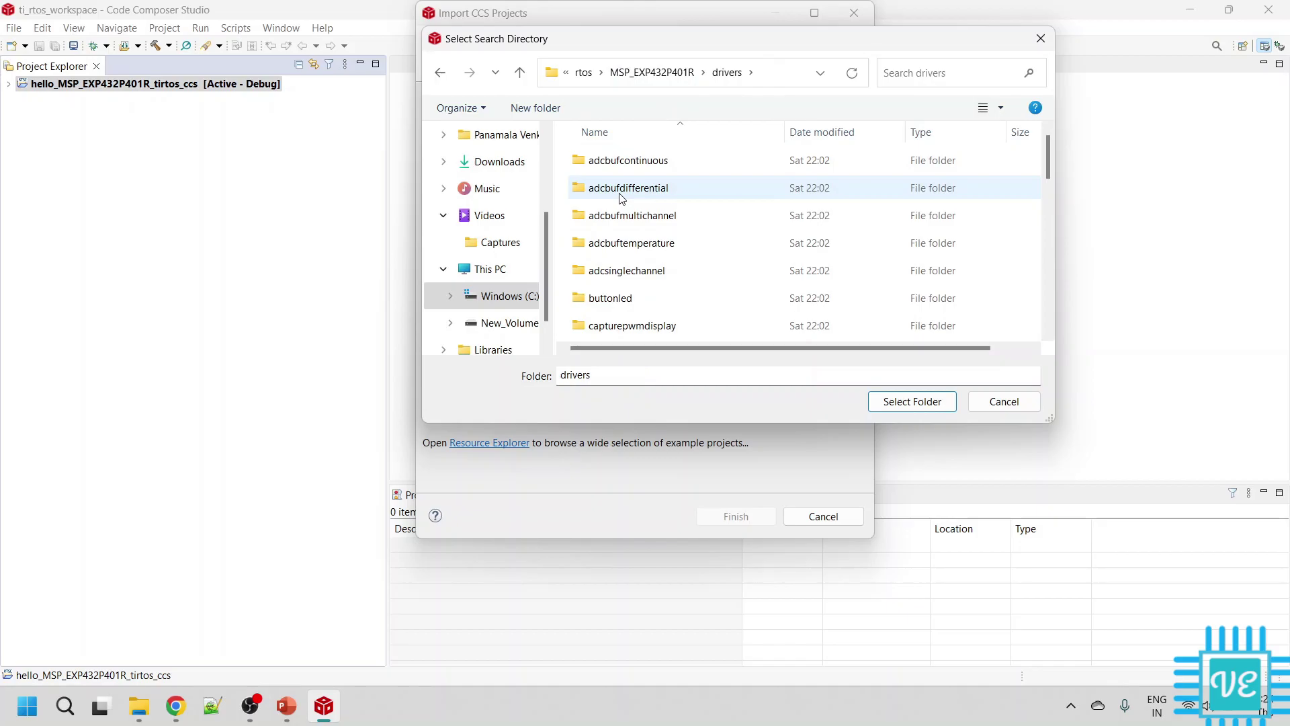
Choose the empty example folder as the search directory and import the empty_MSP_EXP432P401R_tirtos_ccs project
scroll(675, 275, down, 4)
scroll(675, 275, down, 1)
scroll(665, 271, up, 2)
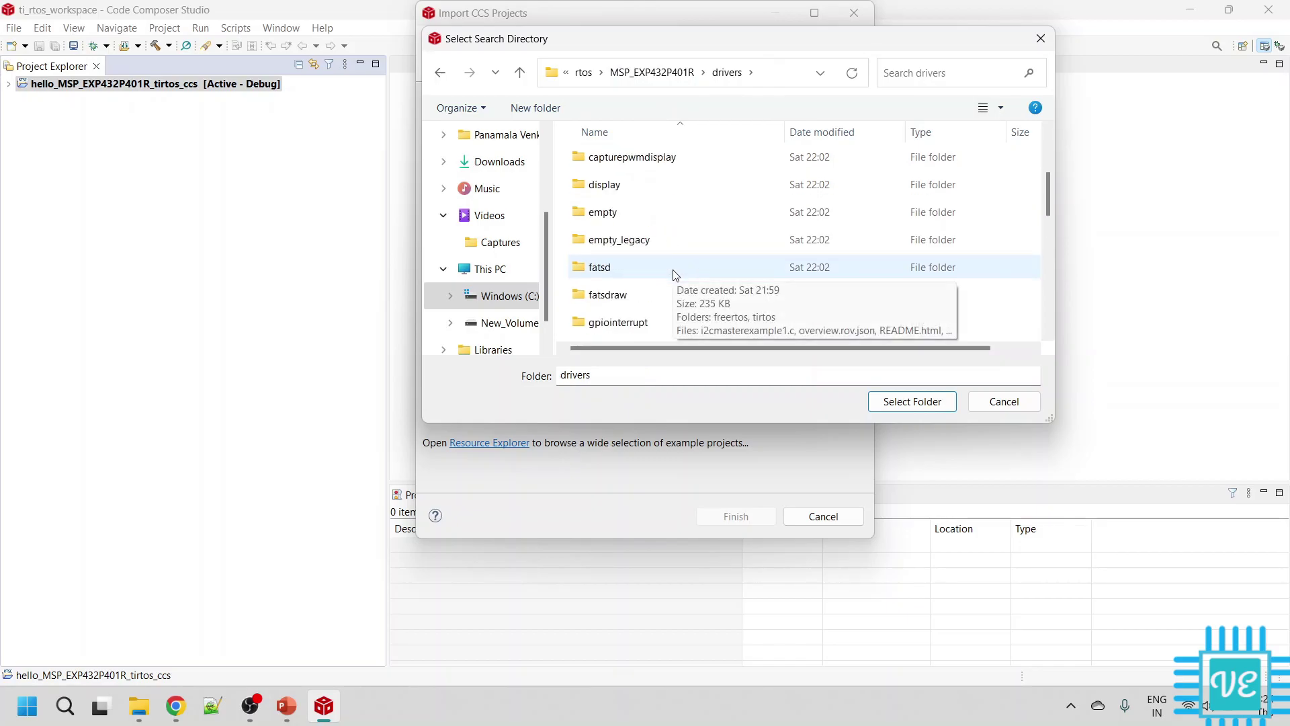
click(622, 224)
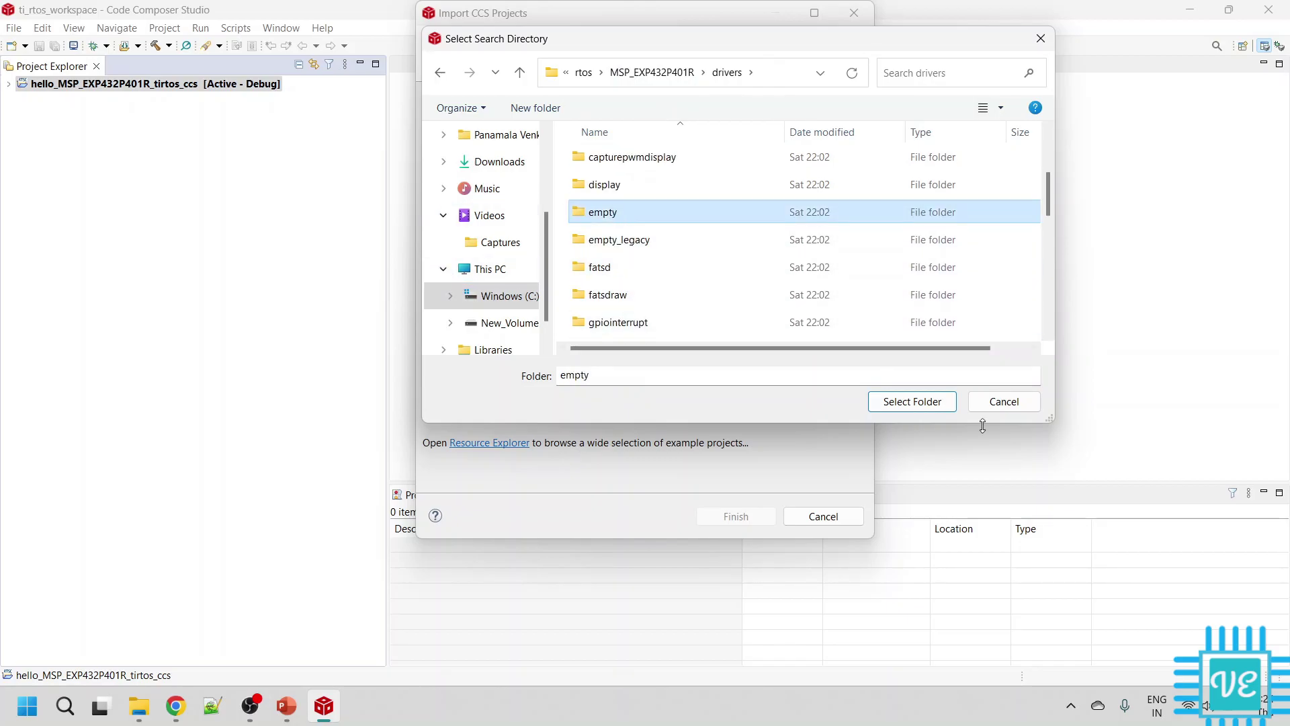
click(915, 396)
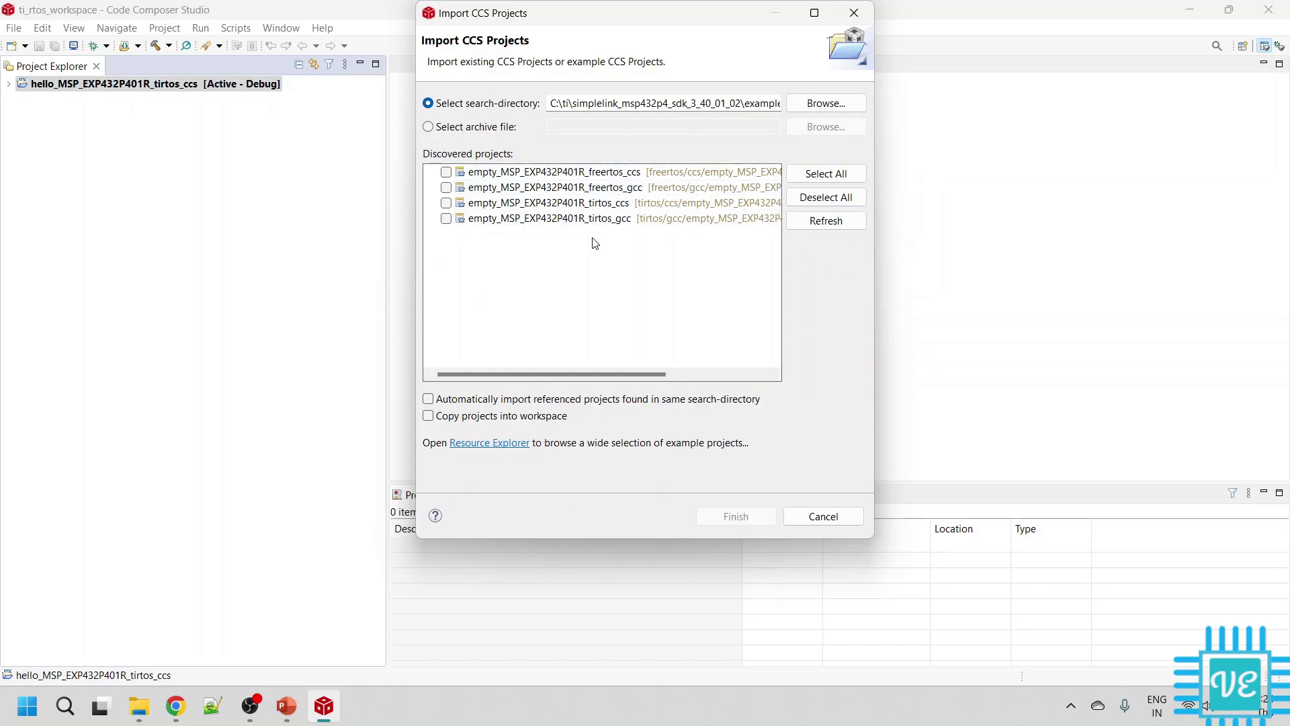
click(446, 202)
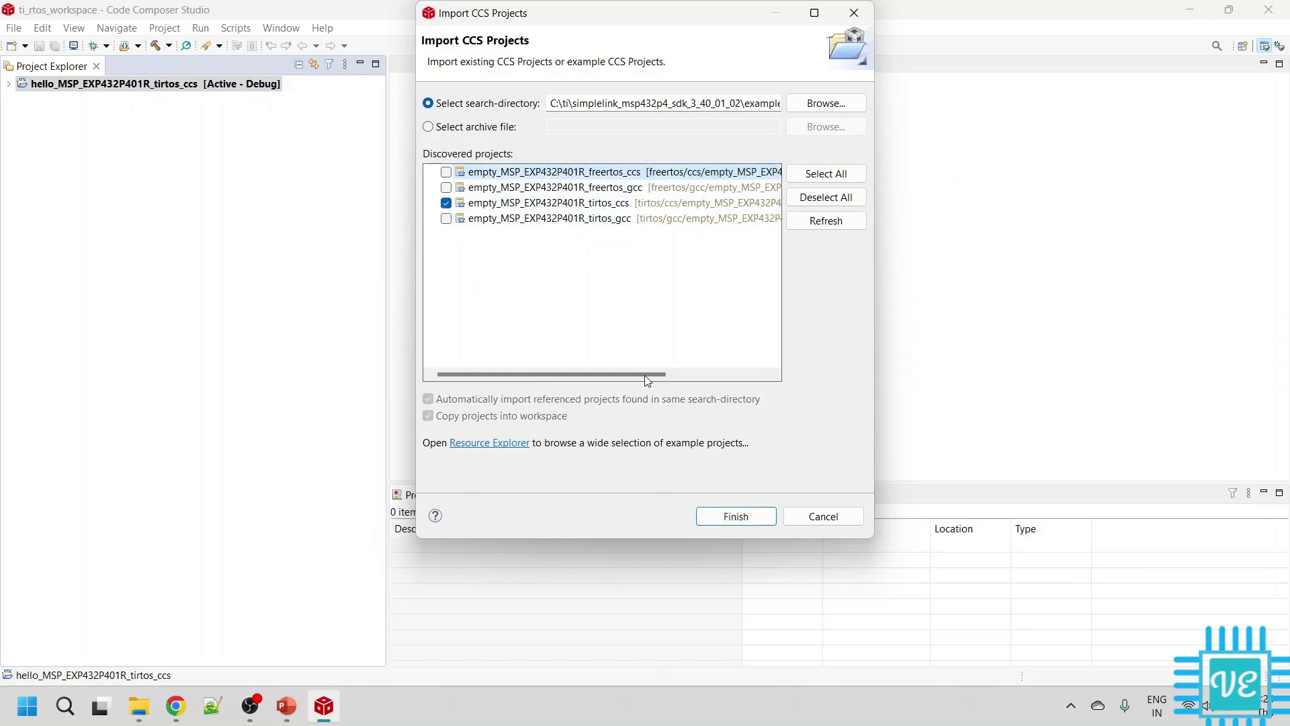
click(736, 516)
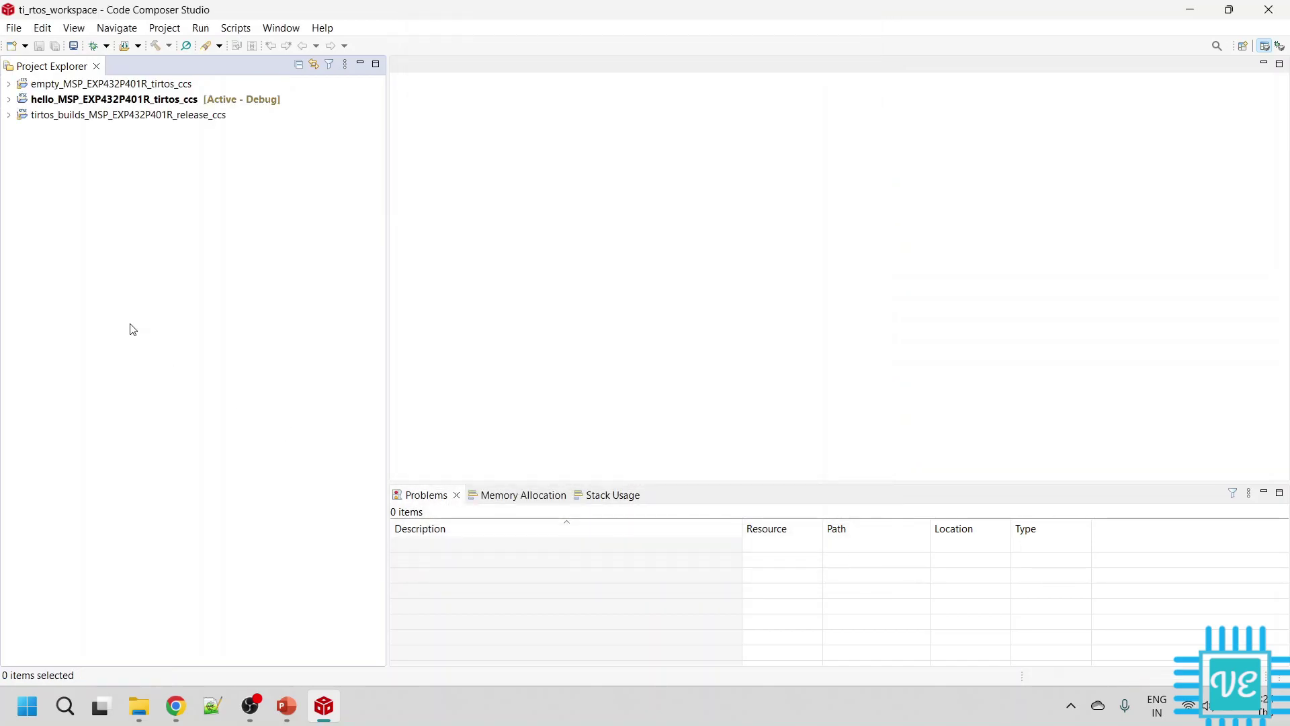
Expand the empty_MSP_EXP432P401R_tirtos_ccs and tirtos_builds_MSP_EXP432P401R_release_ccs projects to view their files
click(9, 84)
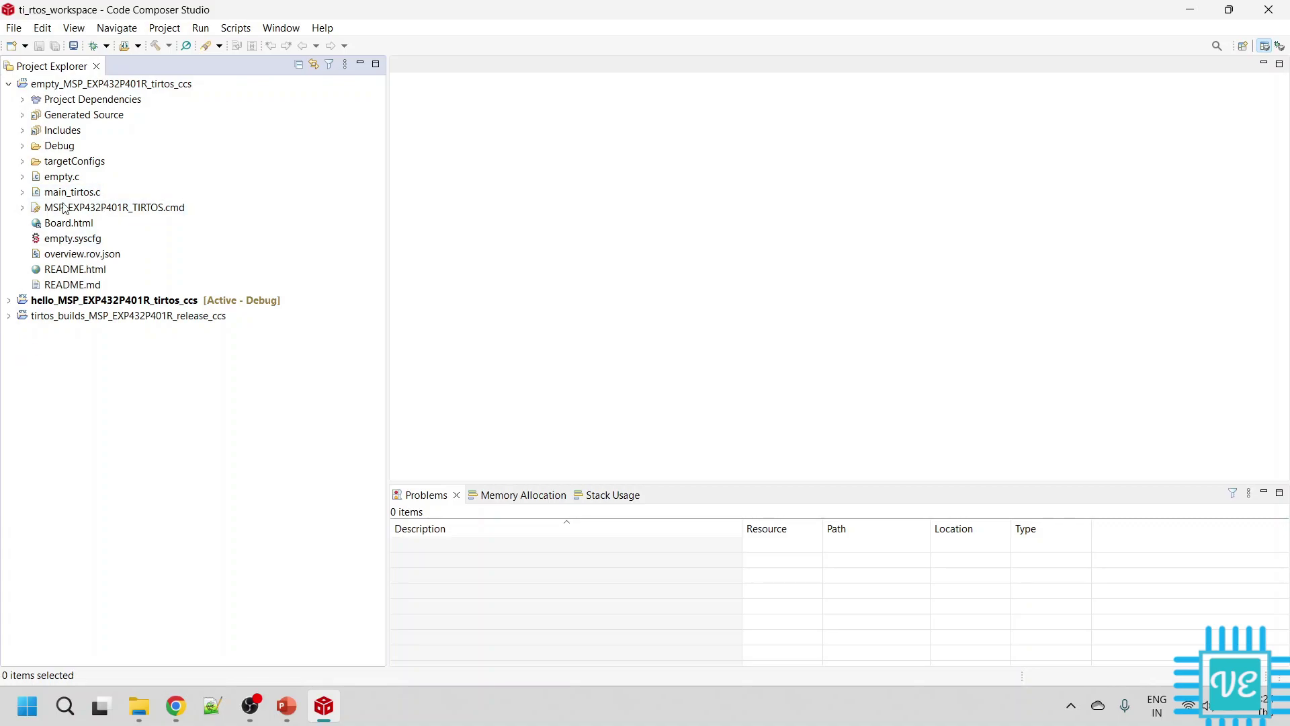
click(9, 315)
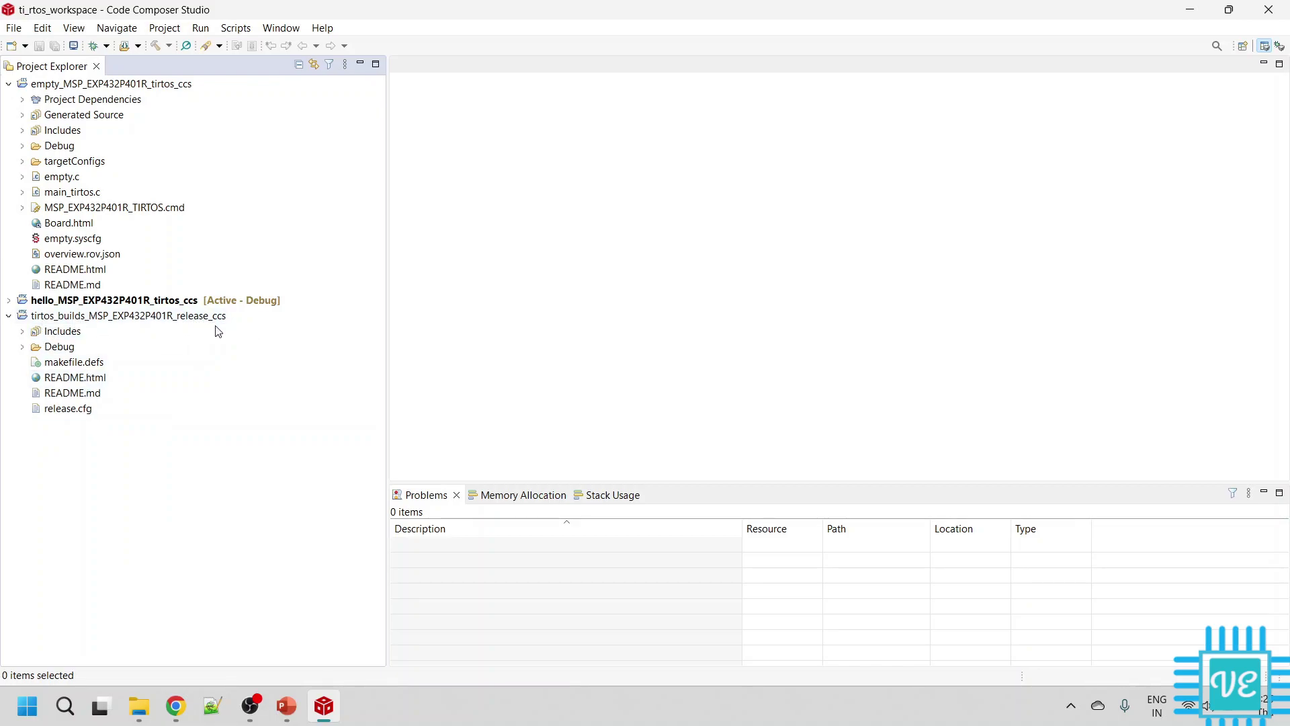
Start a further CCS Projects import and browse for its search directory up to the simplelink_msp432p4_sdk_3_40_01_02 folder
right_click(175, 508)
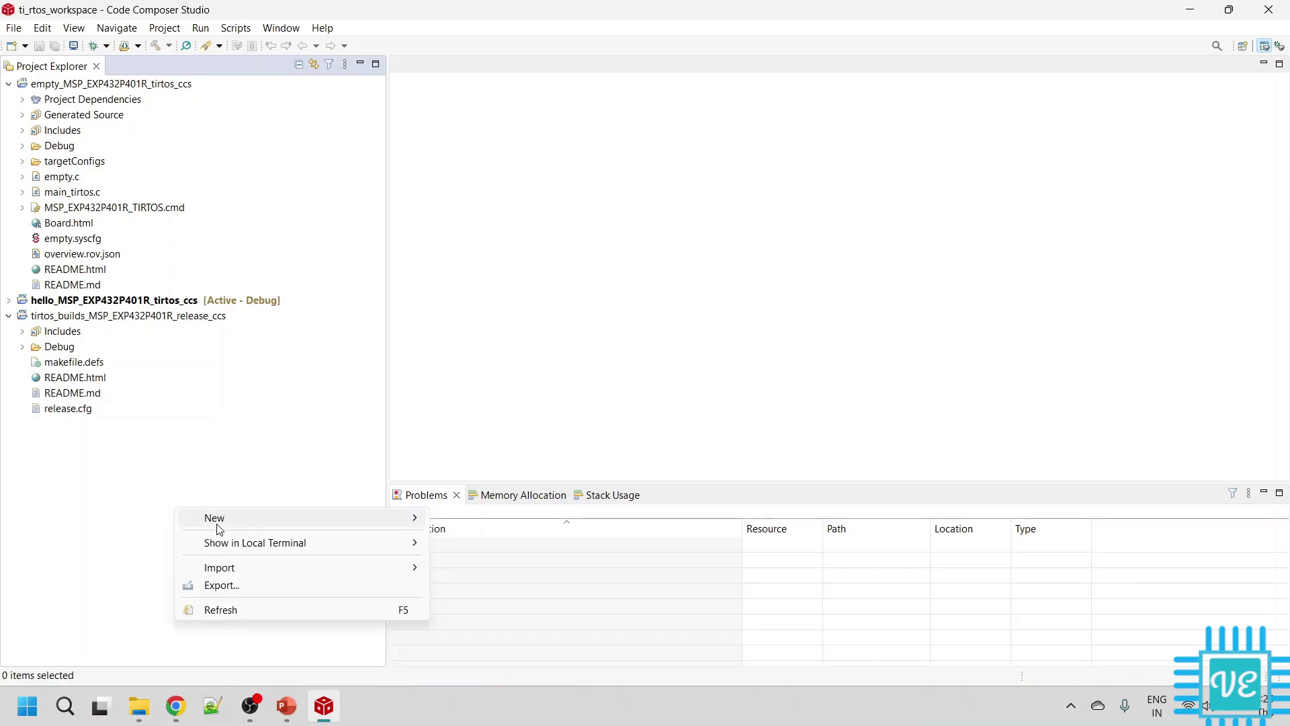
mouse_move(254, 568)
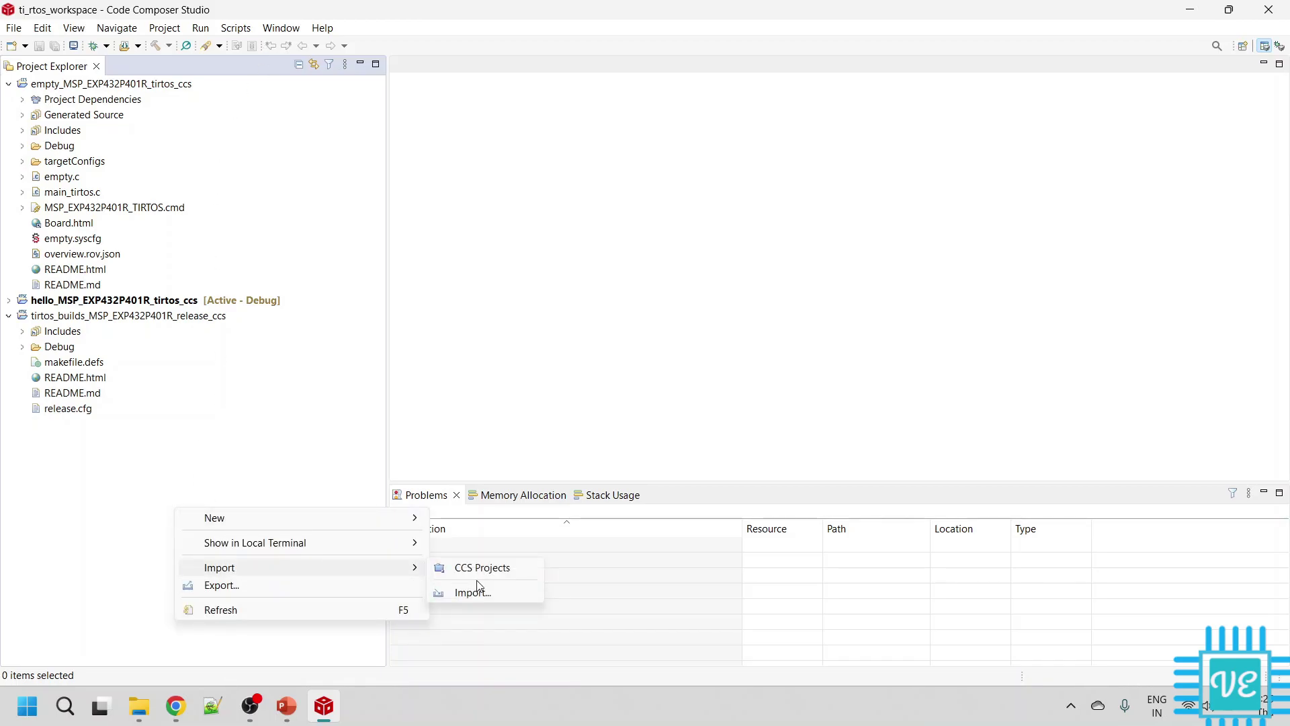
click(477, 566)
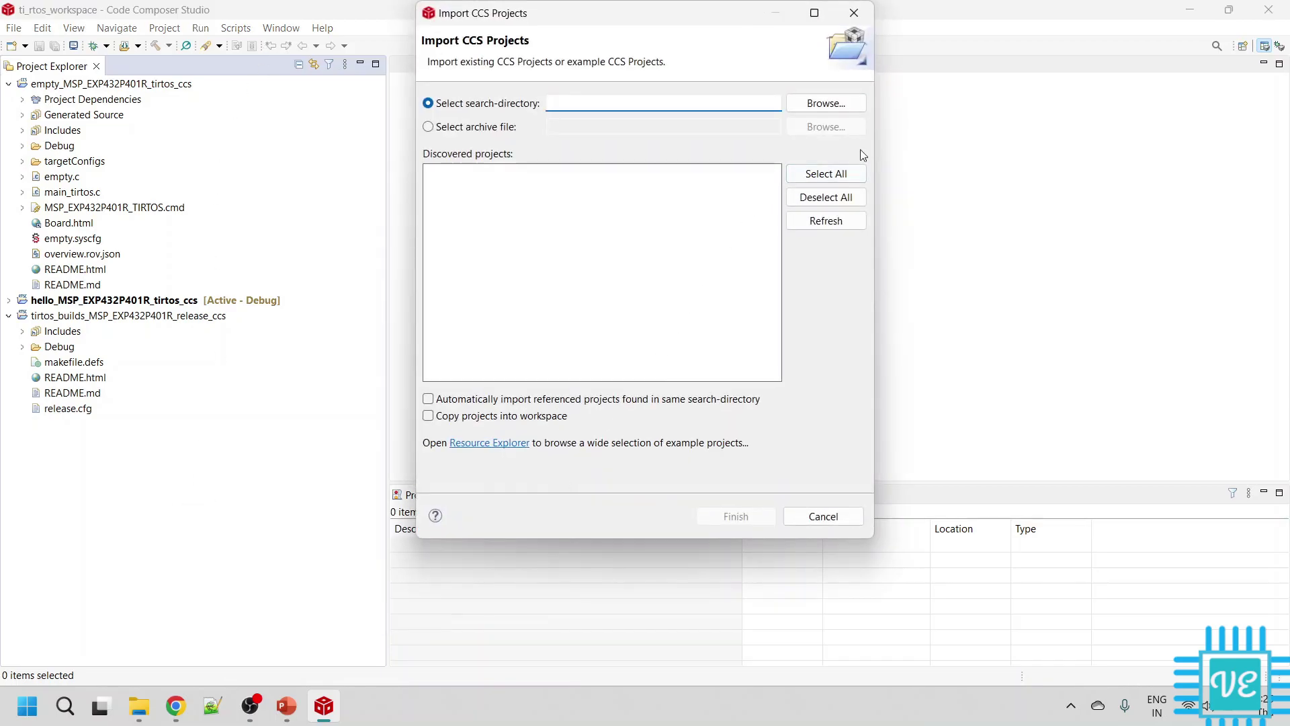
click(826, 103)
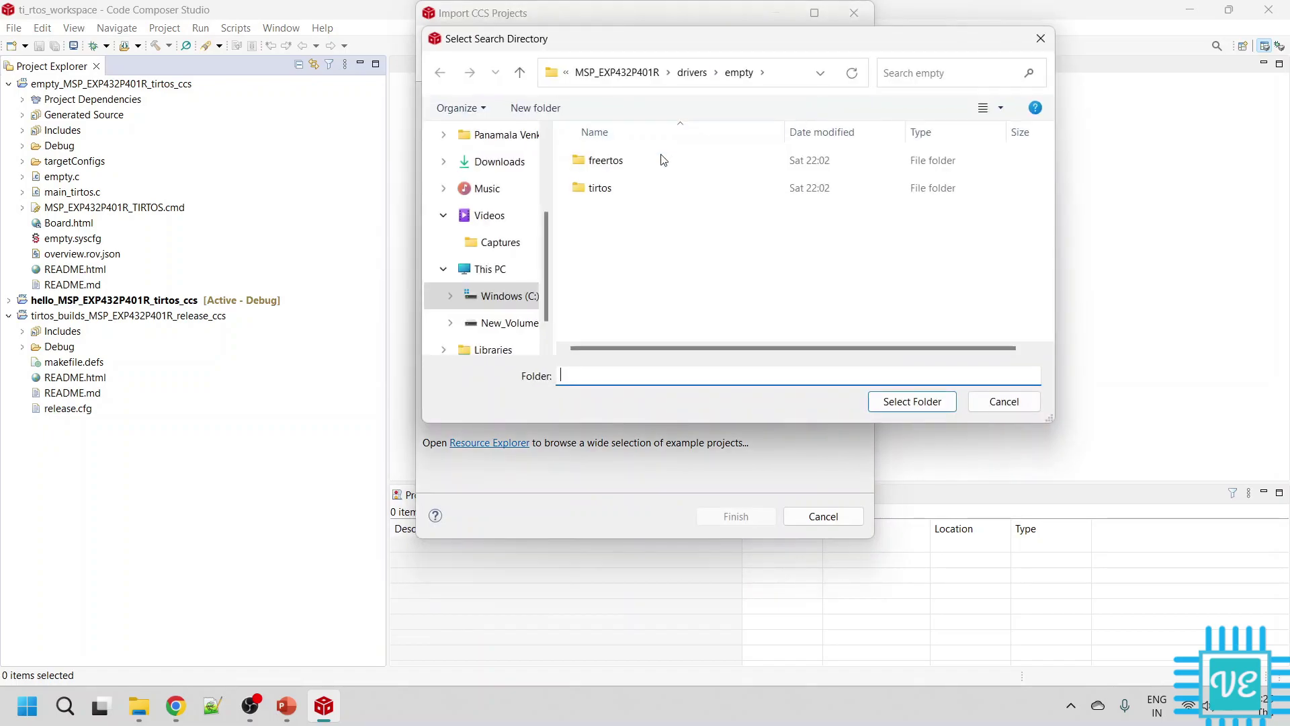
click(693, 72)
click(642, 72)
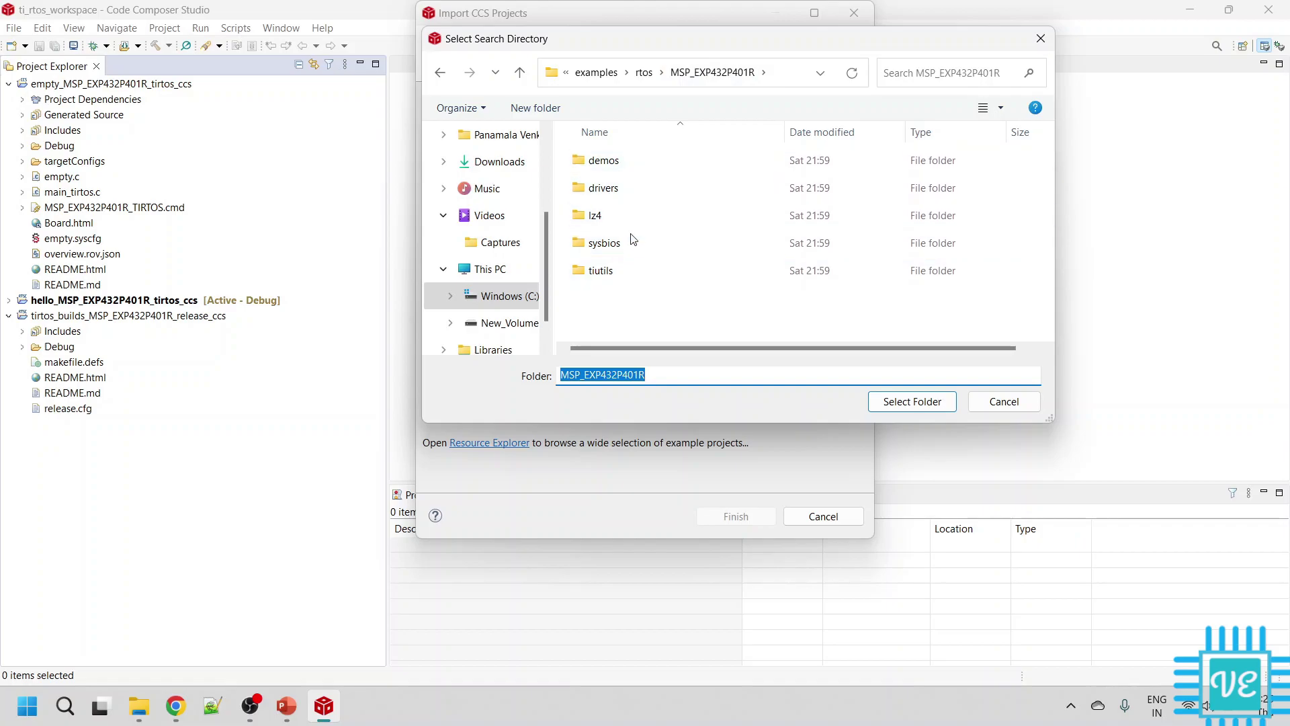
double_click(628, 268)
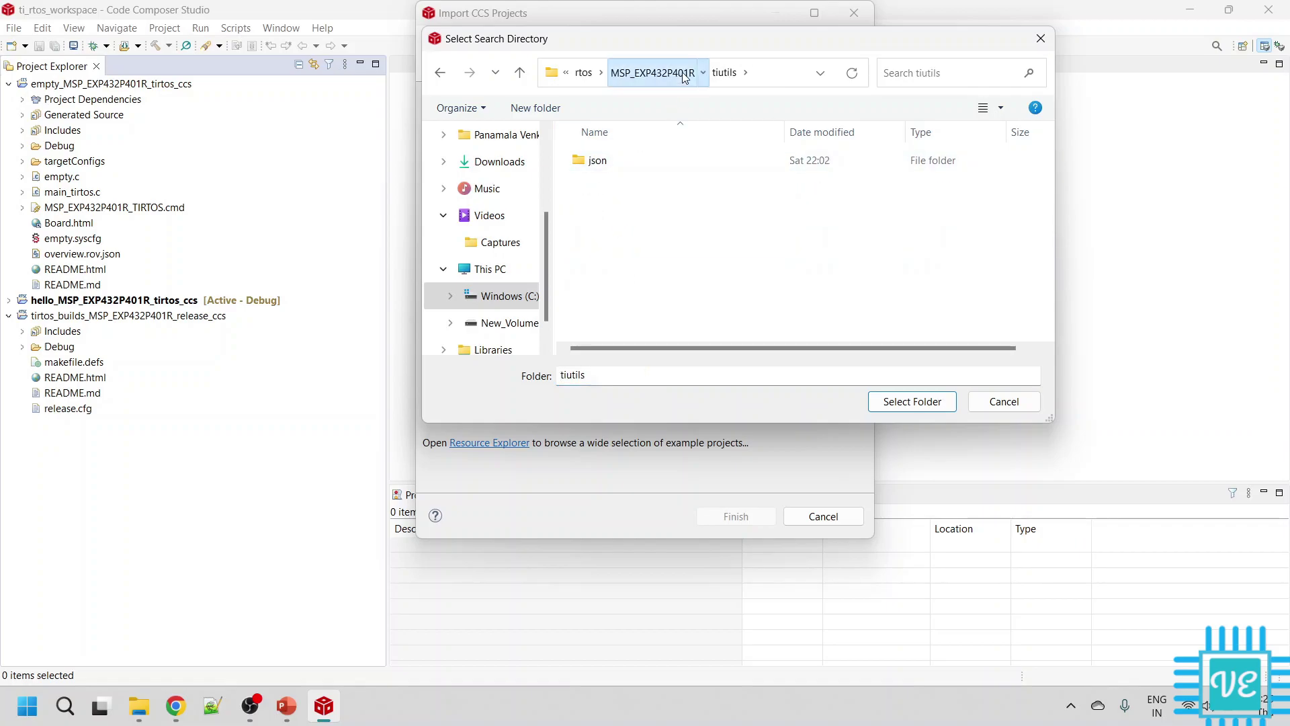
click(682, 74)
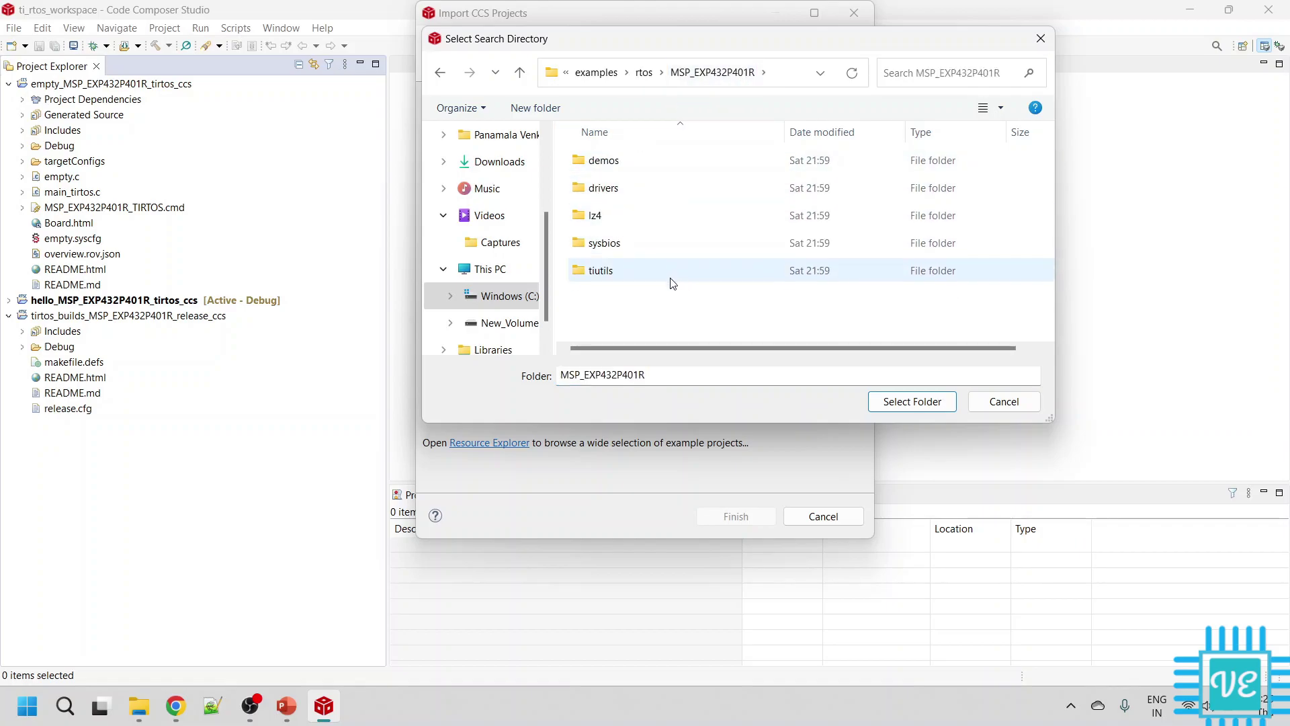
click(647, 72)
click(598, 72)
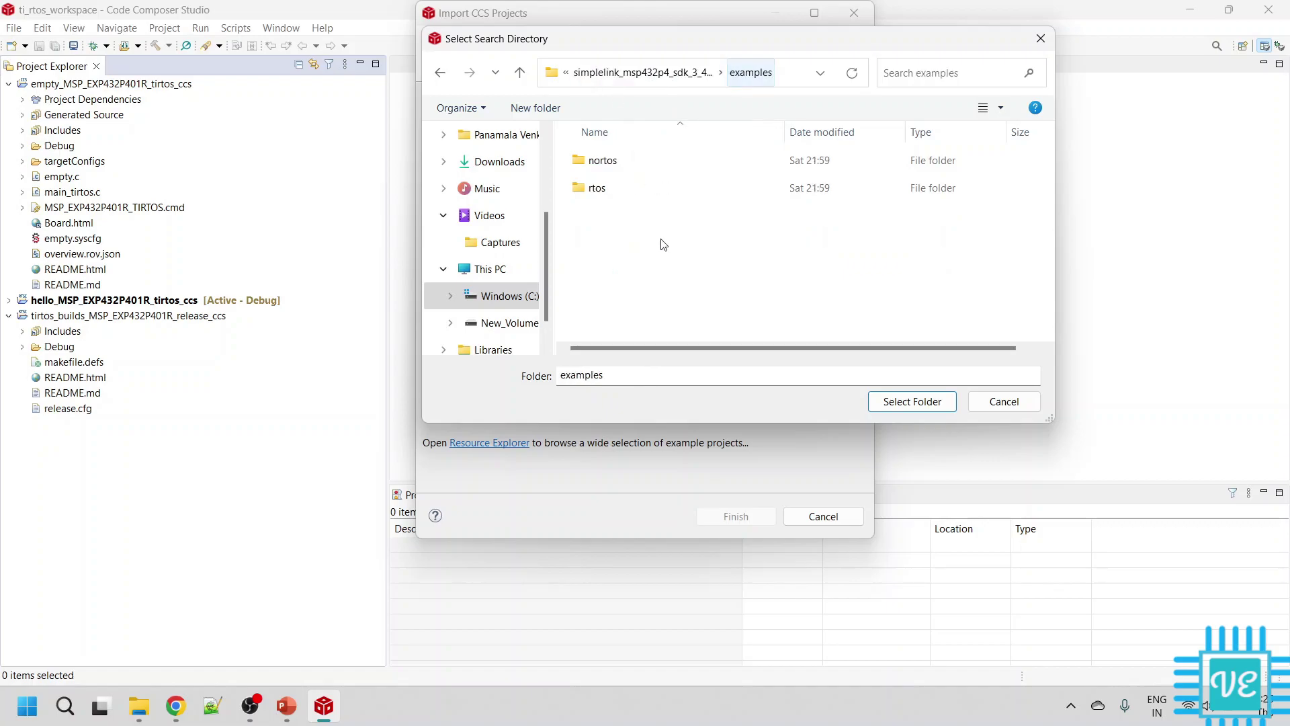
click(677, 70)
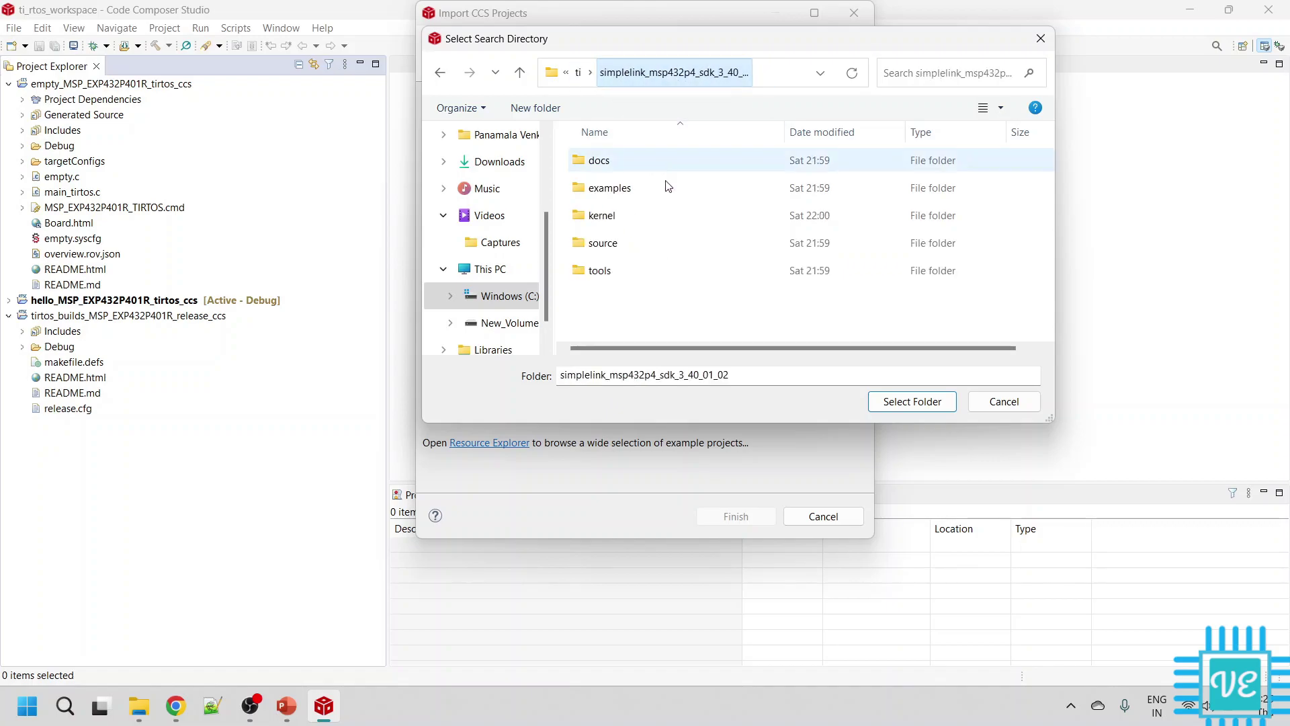
Set the search directory to kernel\tirtos\builds\MSP_EXP432P401R and import the tirtos_builds_MSP_EXP432P401R_debug_ccs project
double_click(612, 224)
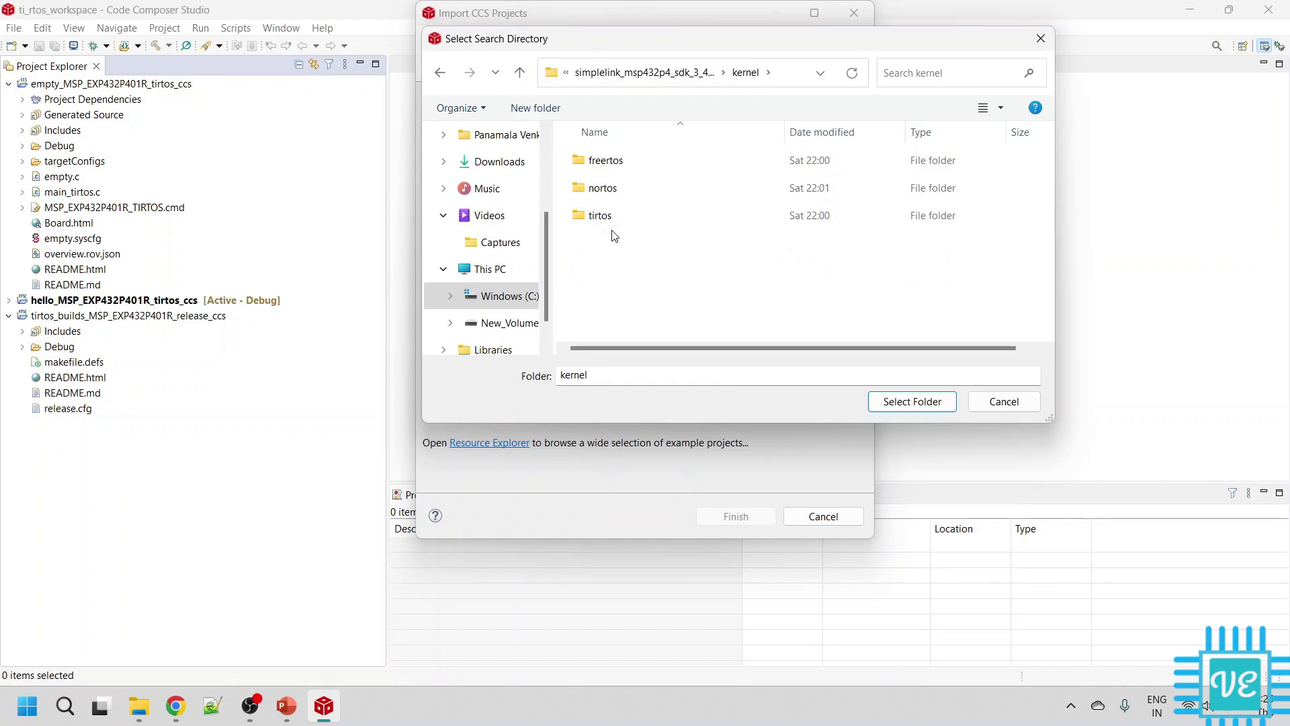
double_click(602, 215)
click(633, 166)
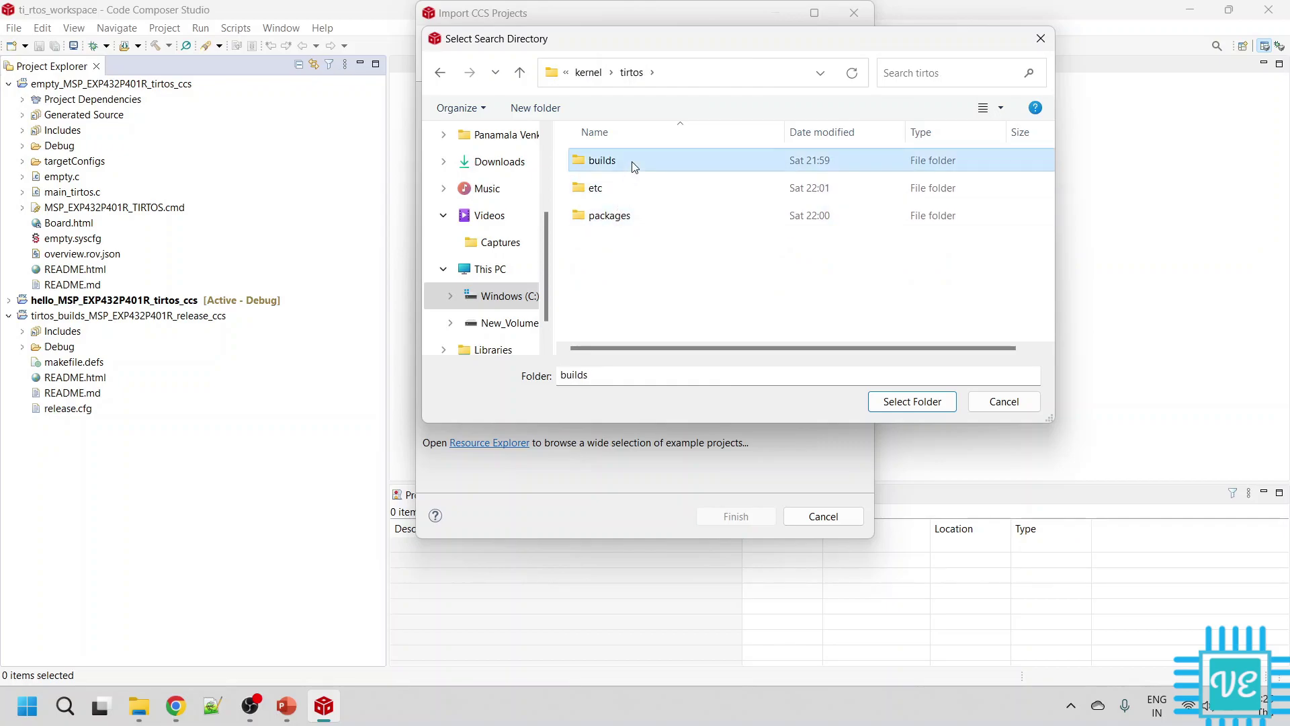
double_click(632, 165)
double_click(646, 164)
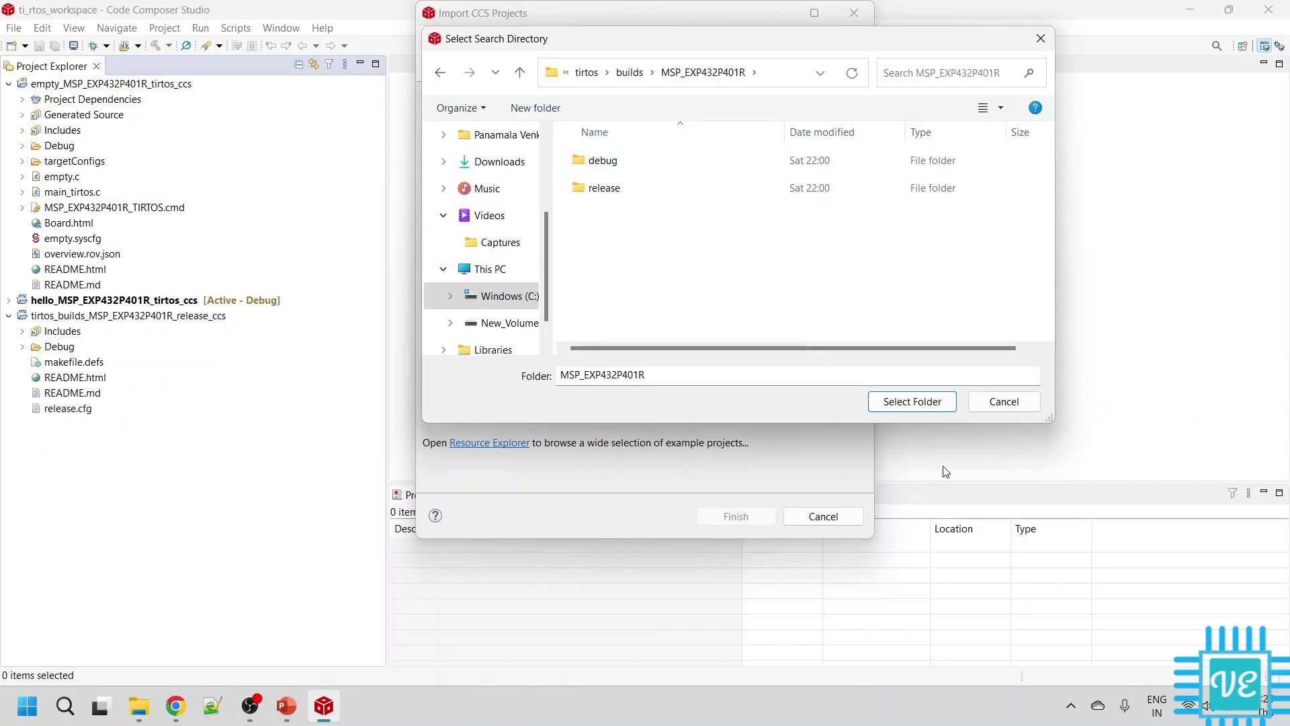
click(914, 400)
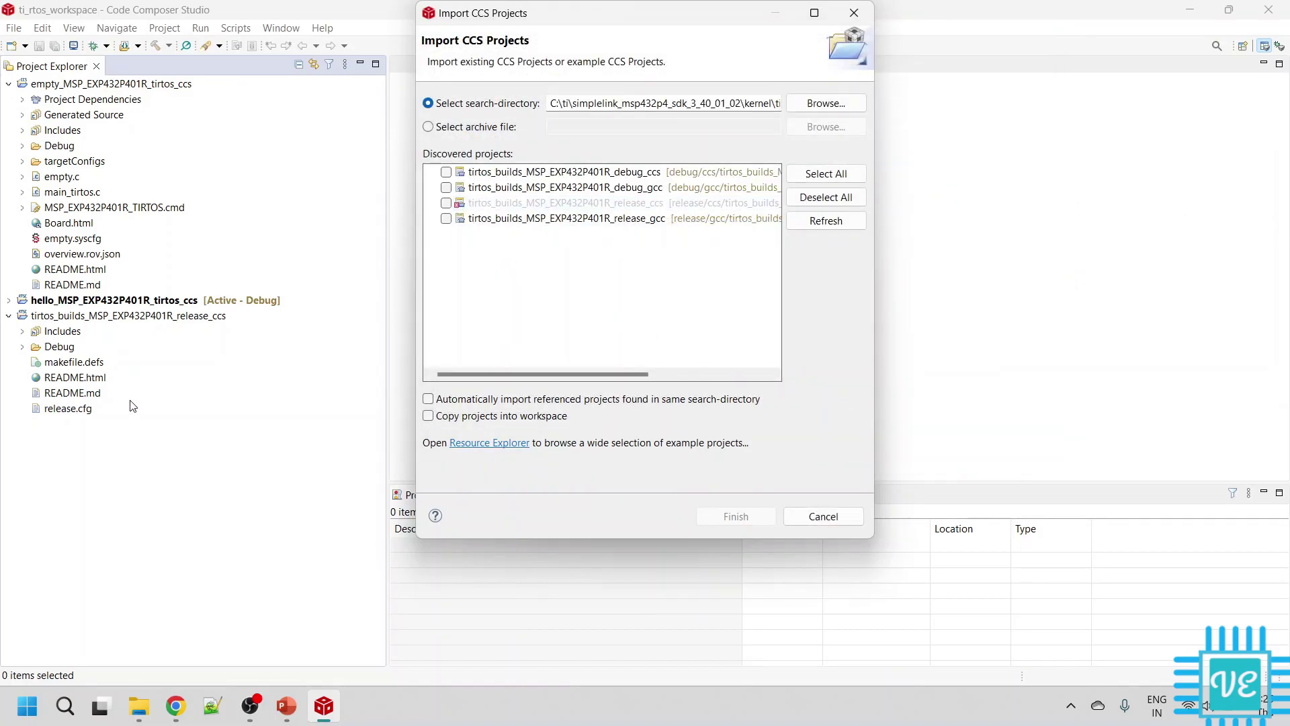
click(446, 172)
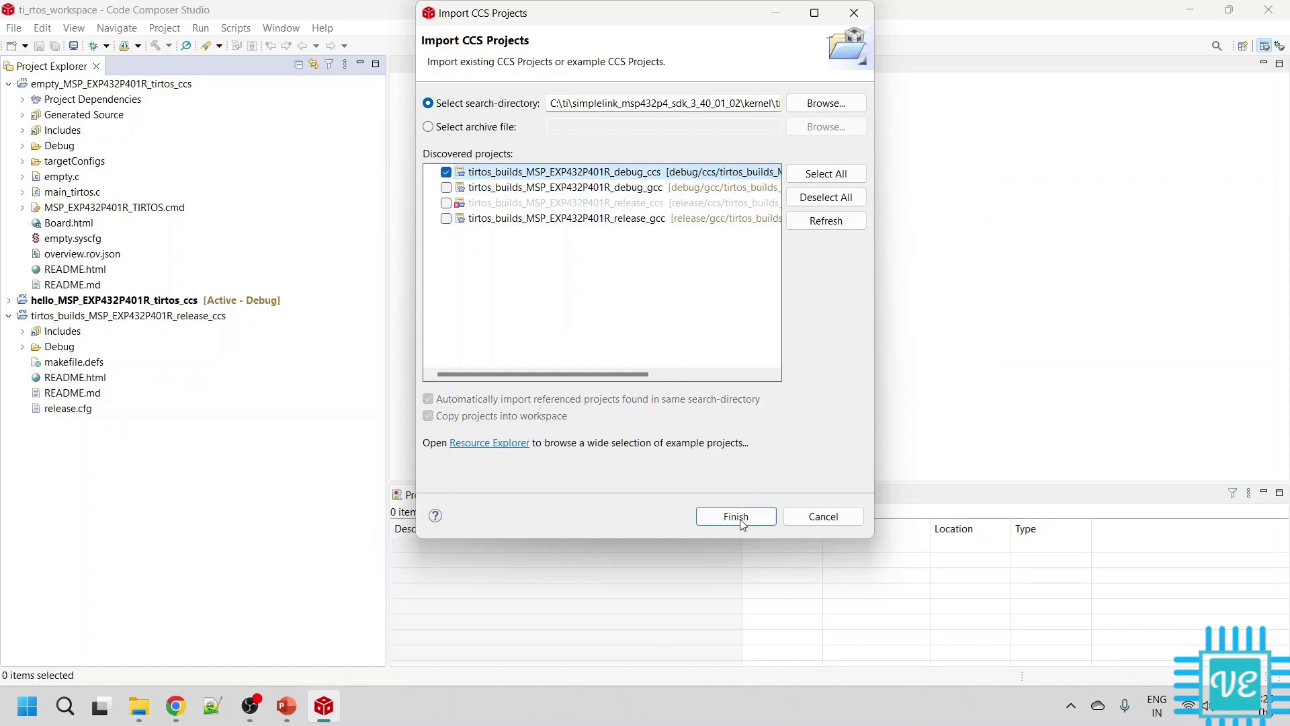
click(740, 517)
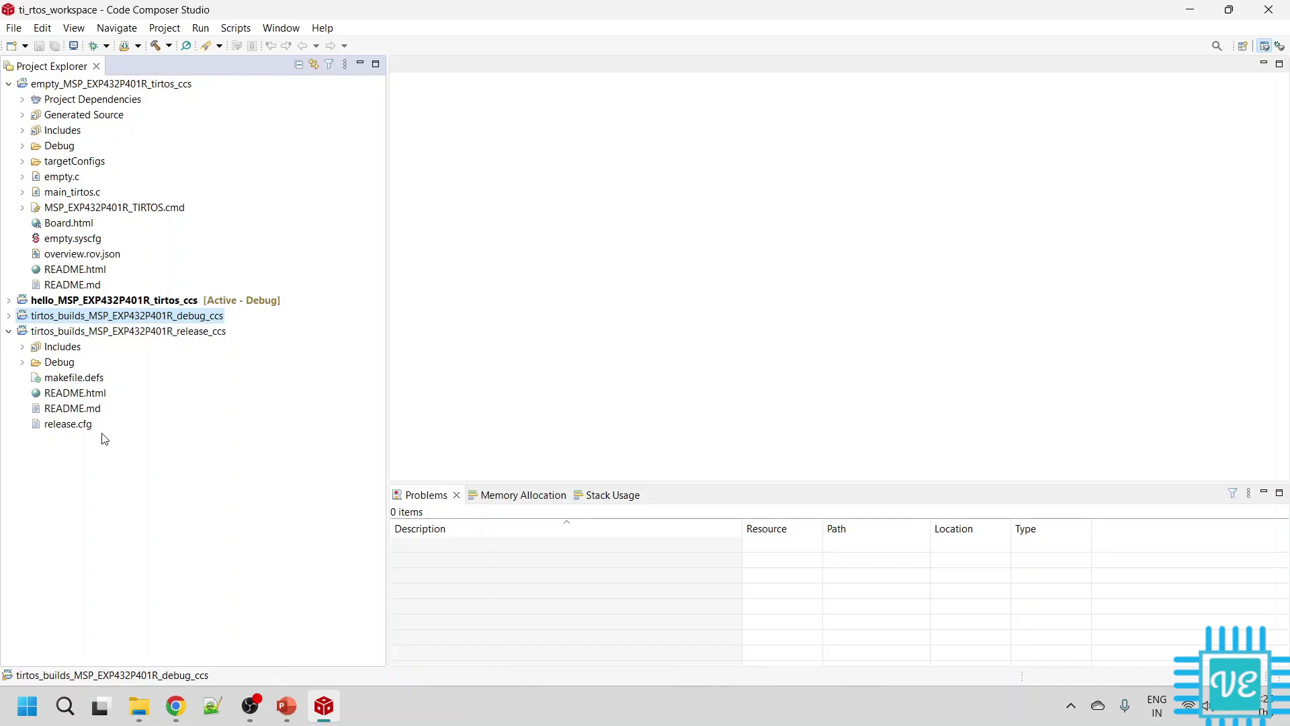
Collapse the release build project, then expand the debug build project to view its files and collapse it again
click(9, 332)
click(10, 318)
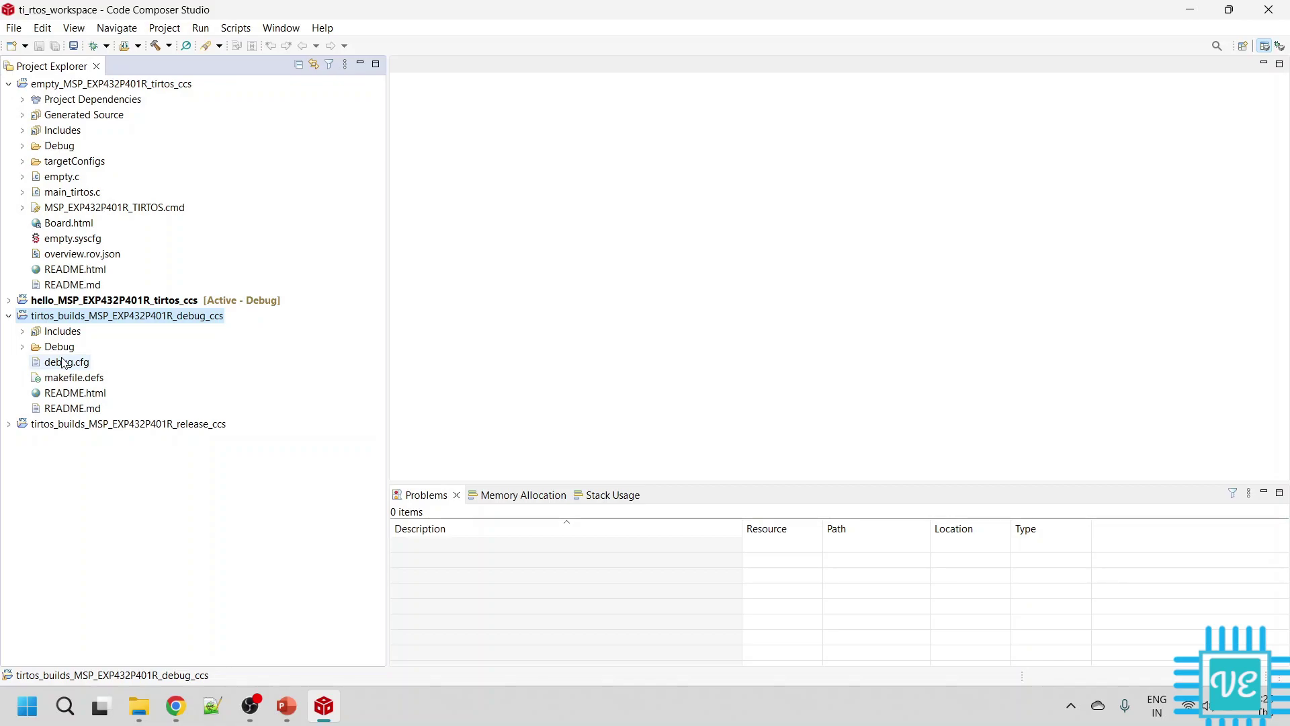
click(9, 316)
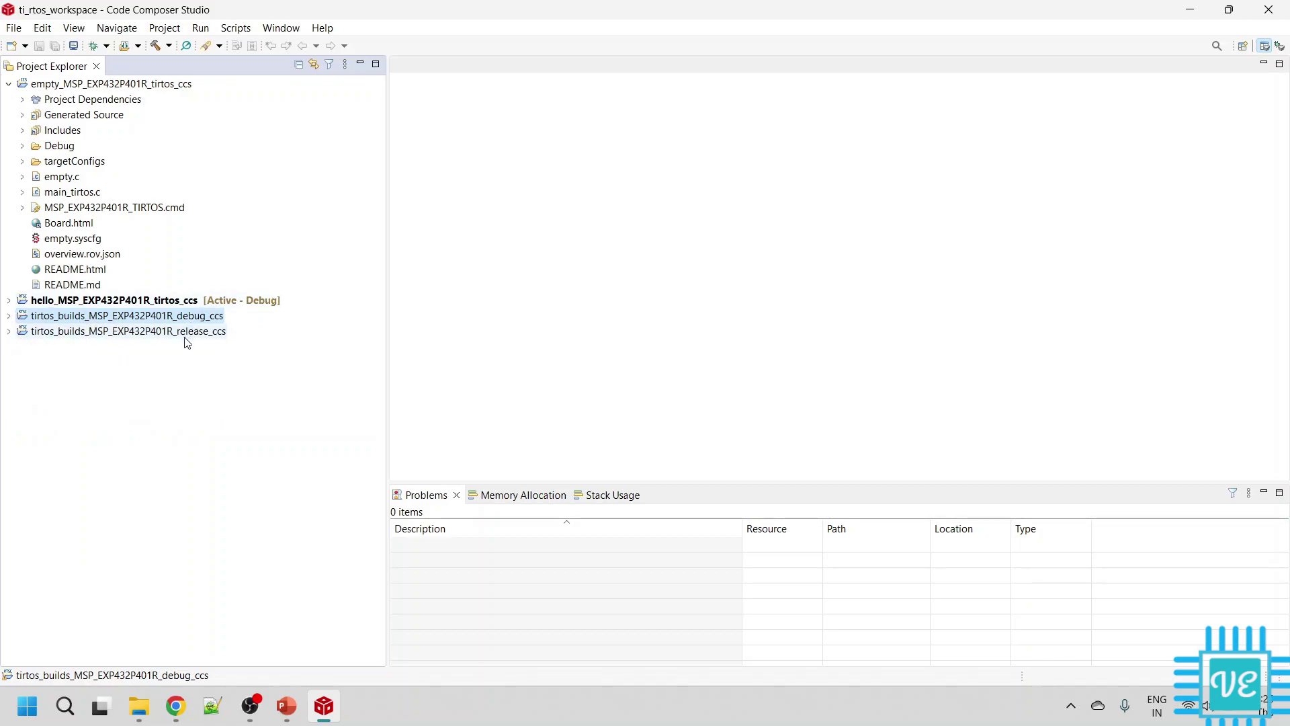
Open the properties of the empty_MSP_EXP432P401R_tirtos_ccs project
click(104, 86)
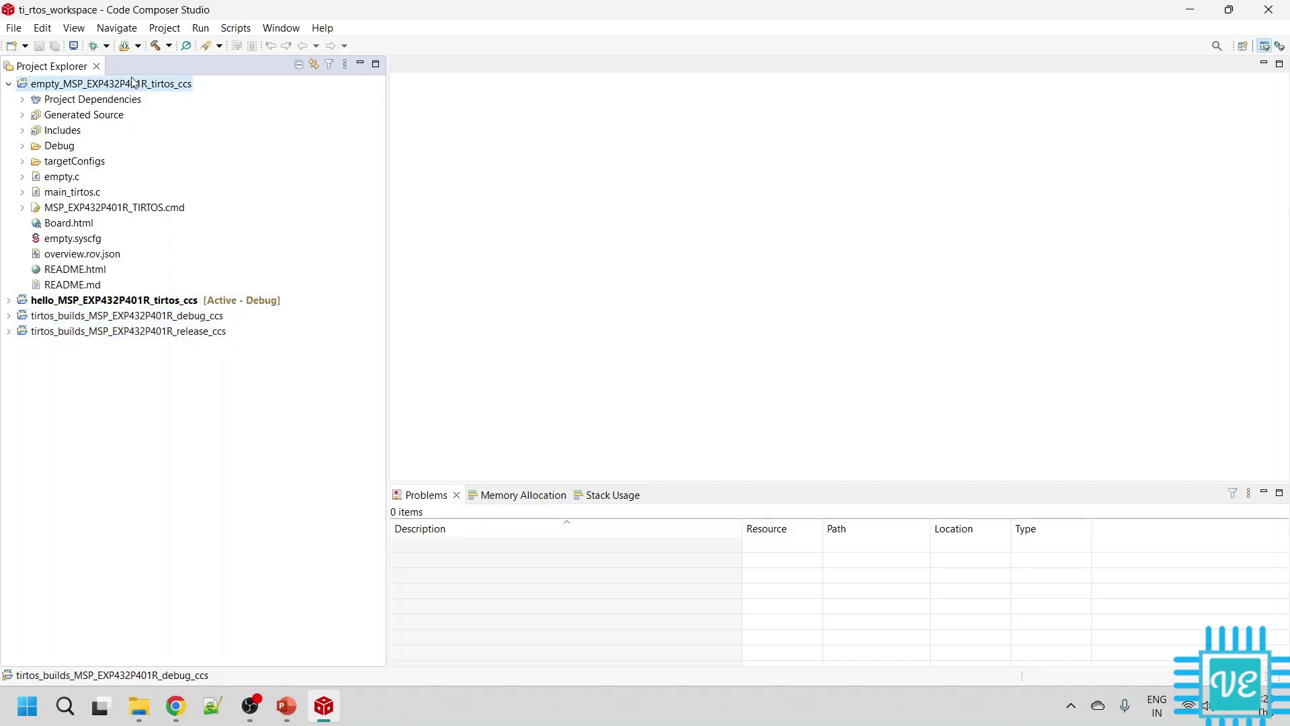
right_click(104, 89)
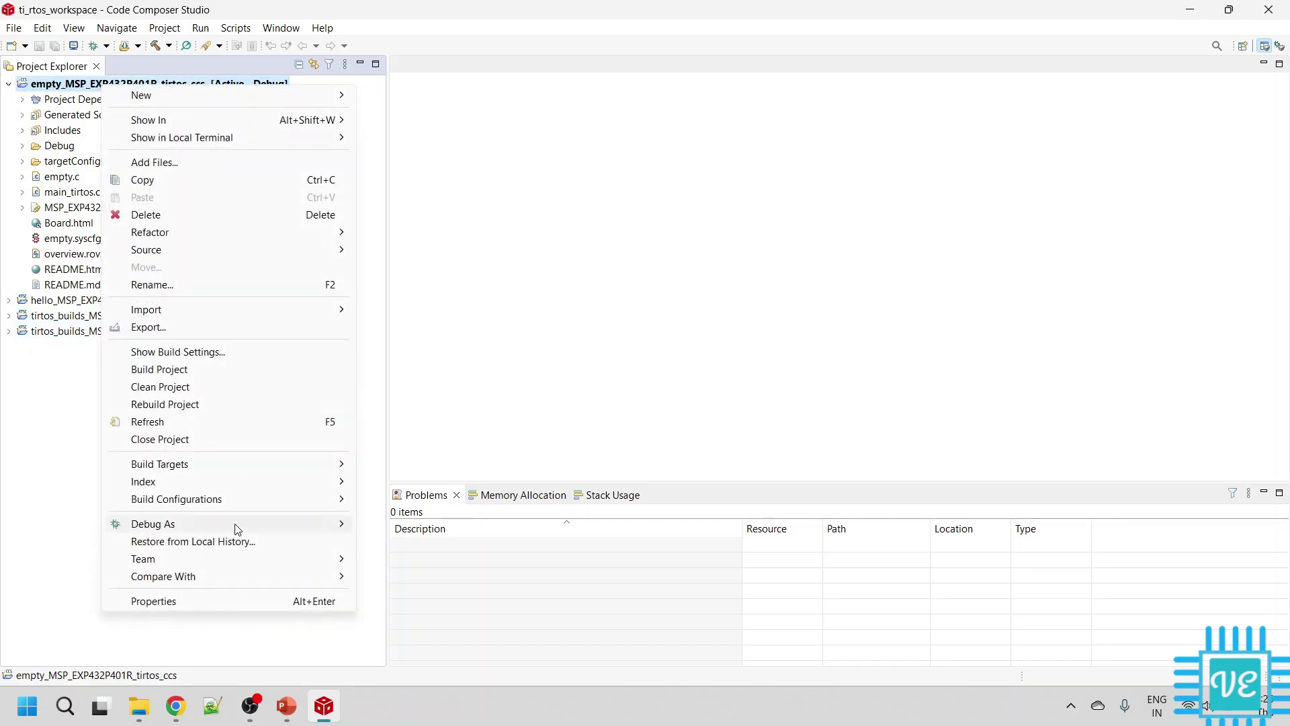
click(169, 598)
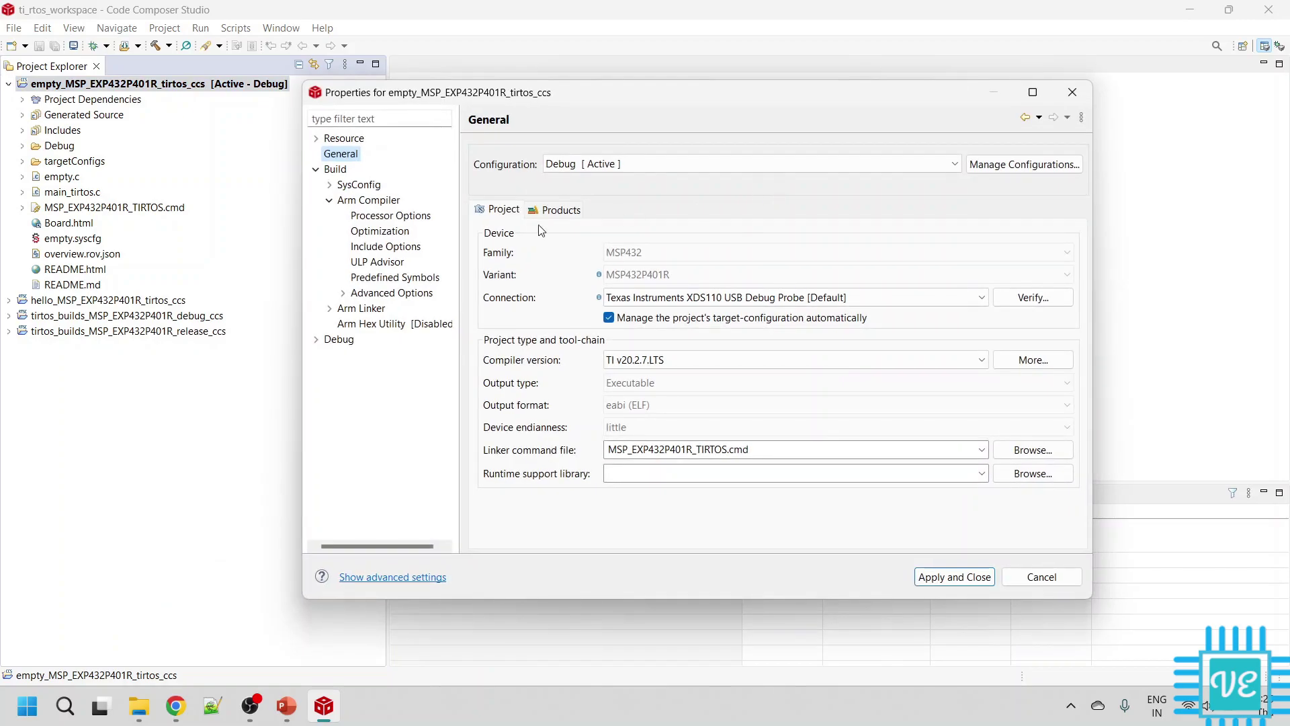
In the empty project's build dependencies, replace the referenced tirtos_builds_MSP_EXP432P401R_release_ccs project with tirtos_builds_MSP_EXP432P401R_debug_ccs
click(337, 168)
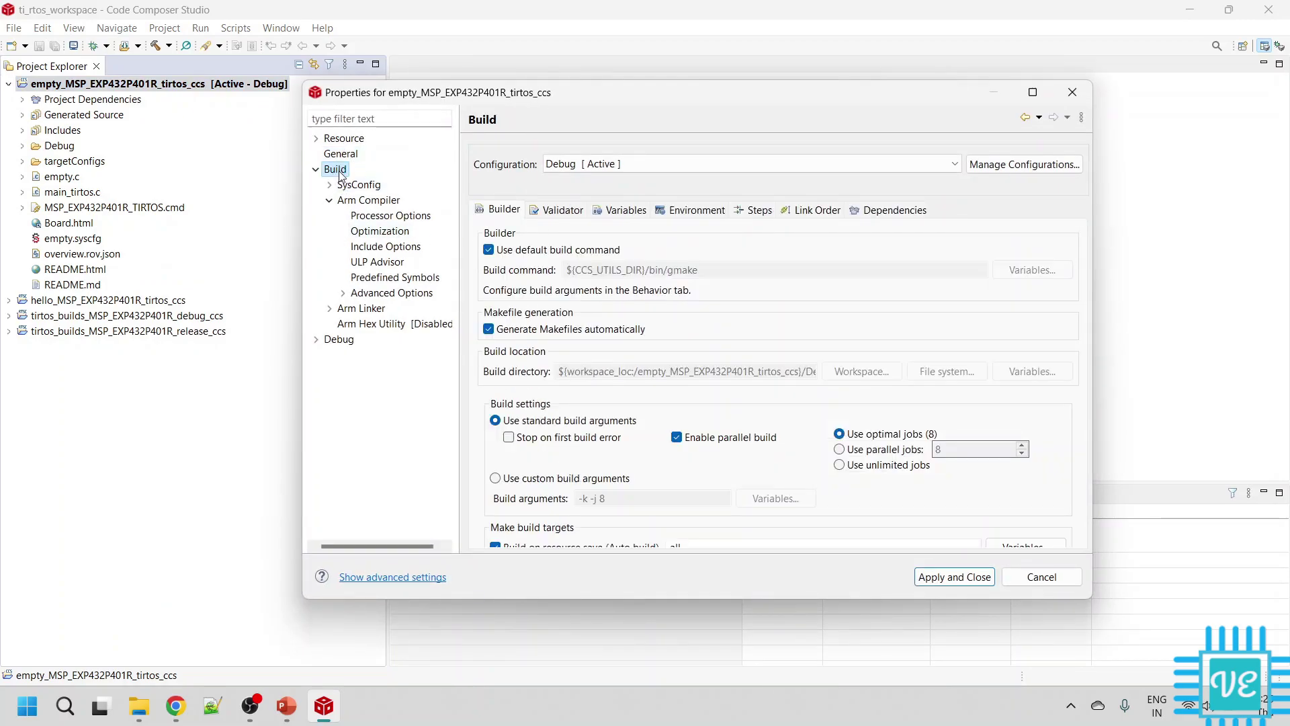
click(883, 211)
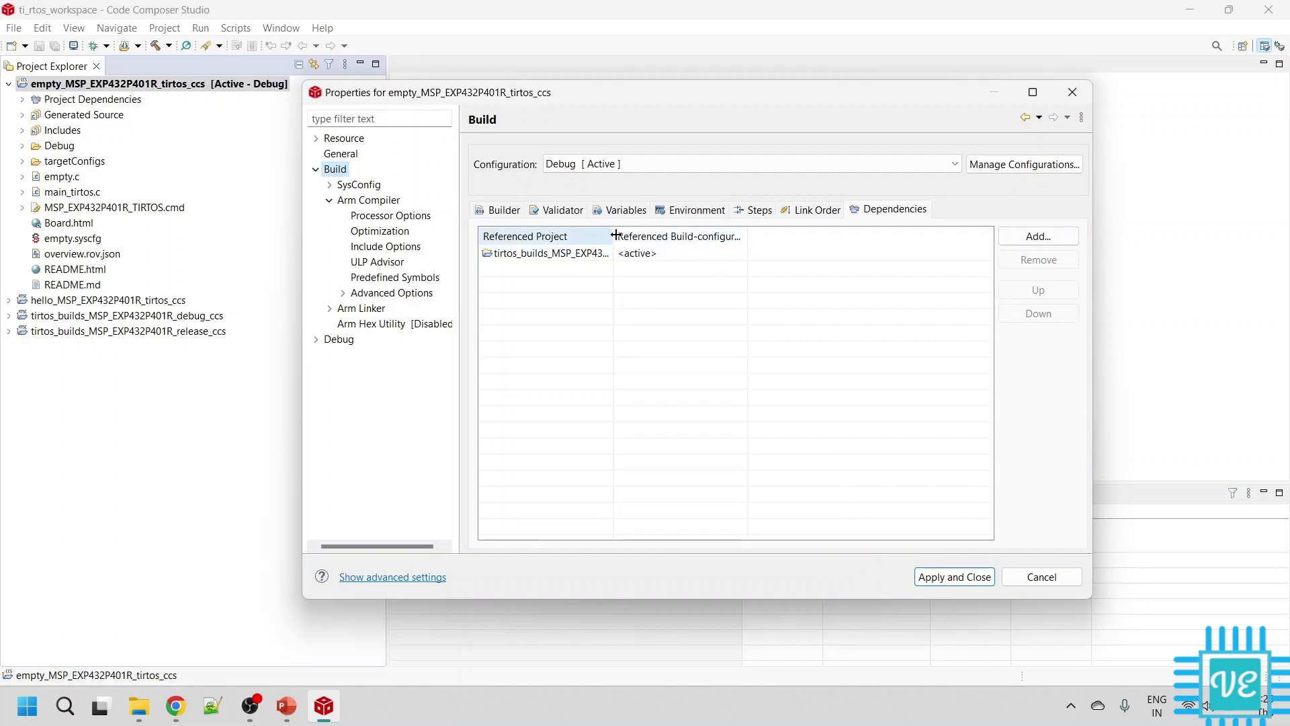
drag(613, 237, 711, 259)
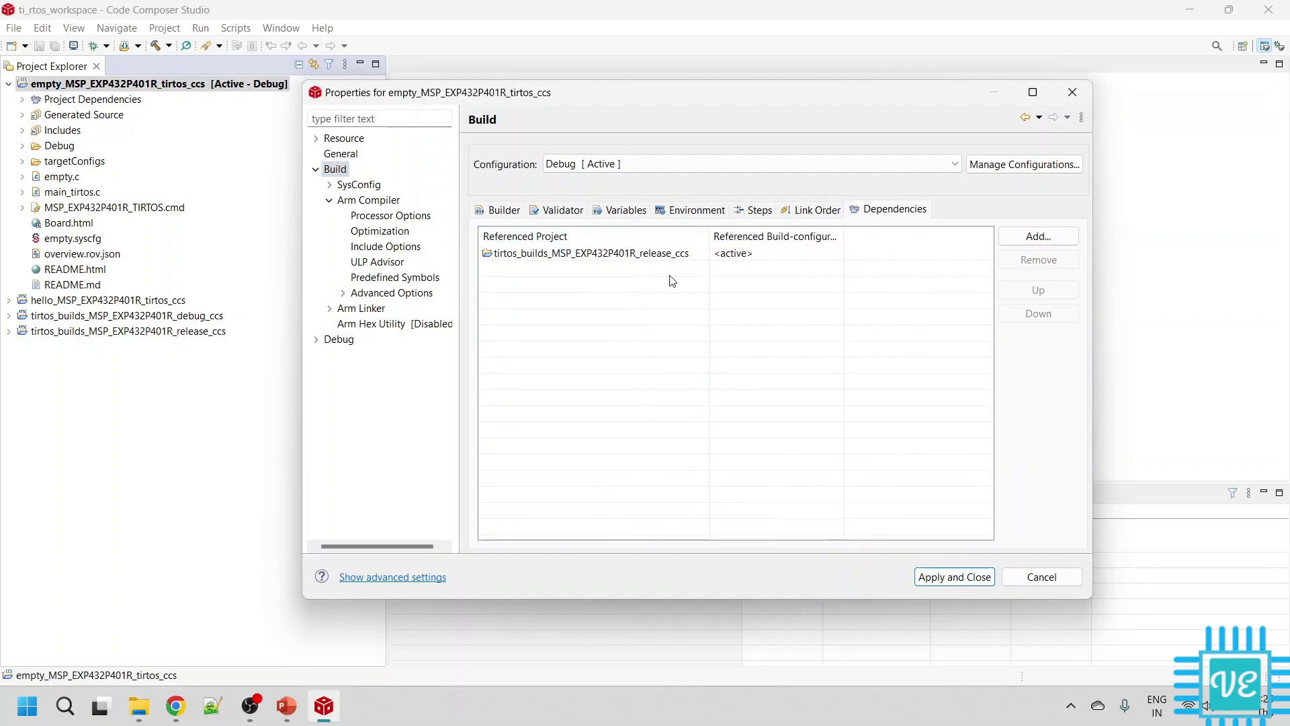
click(668, 262)
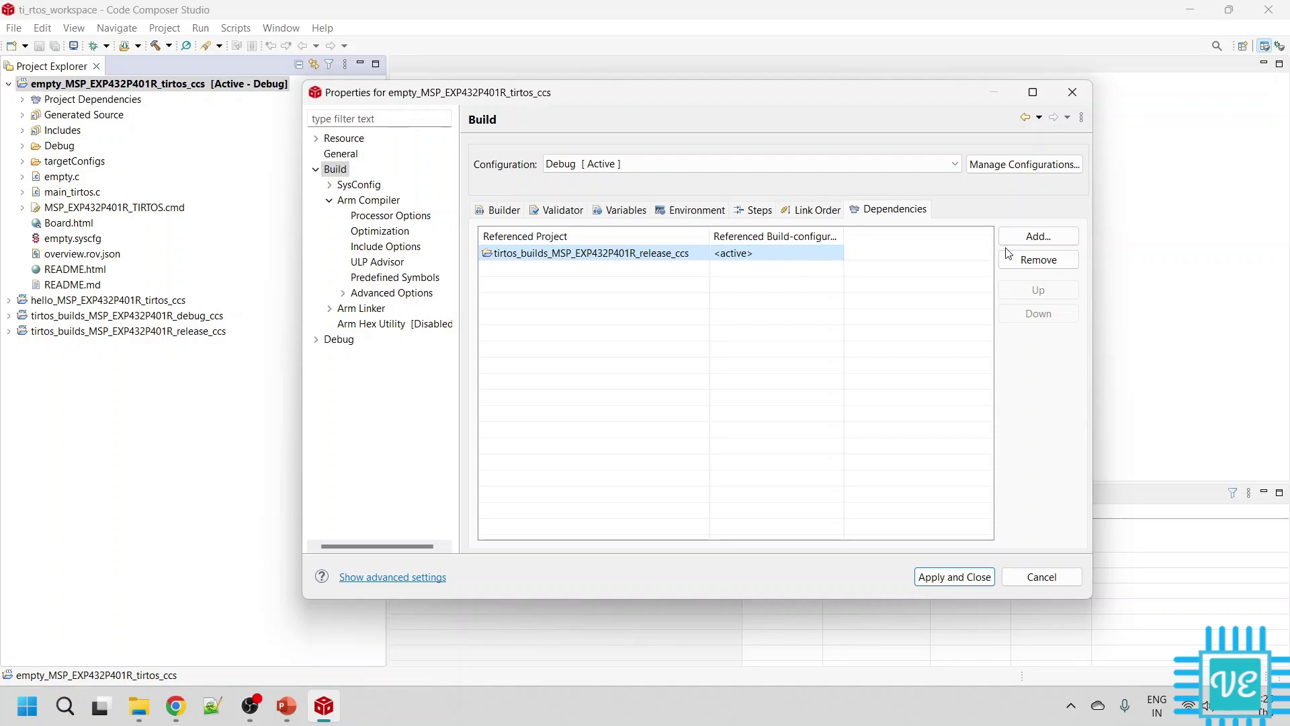
click(1038, 260)
click(1033, 239)
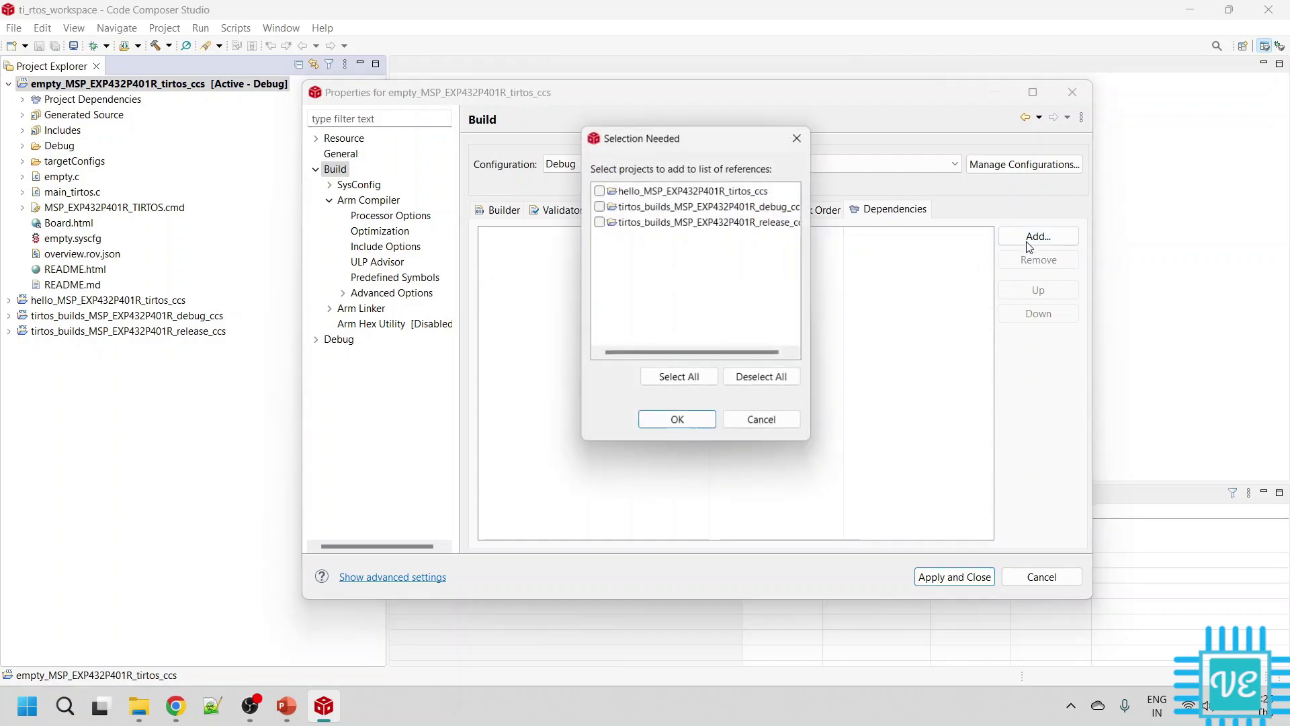
click(598, 205)
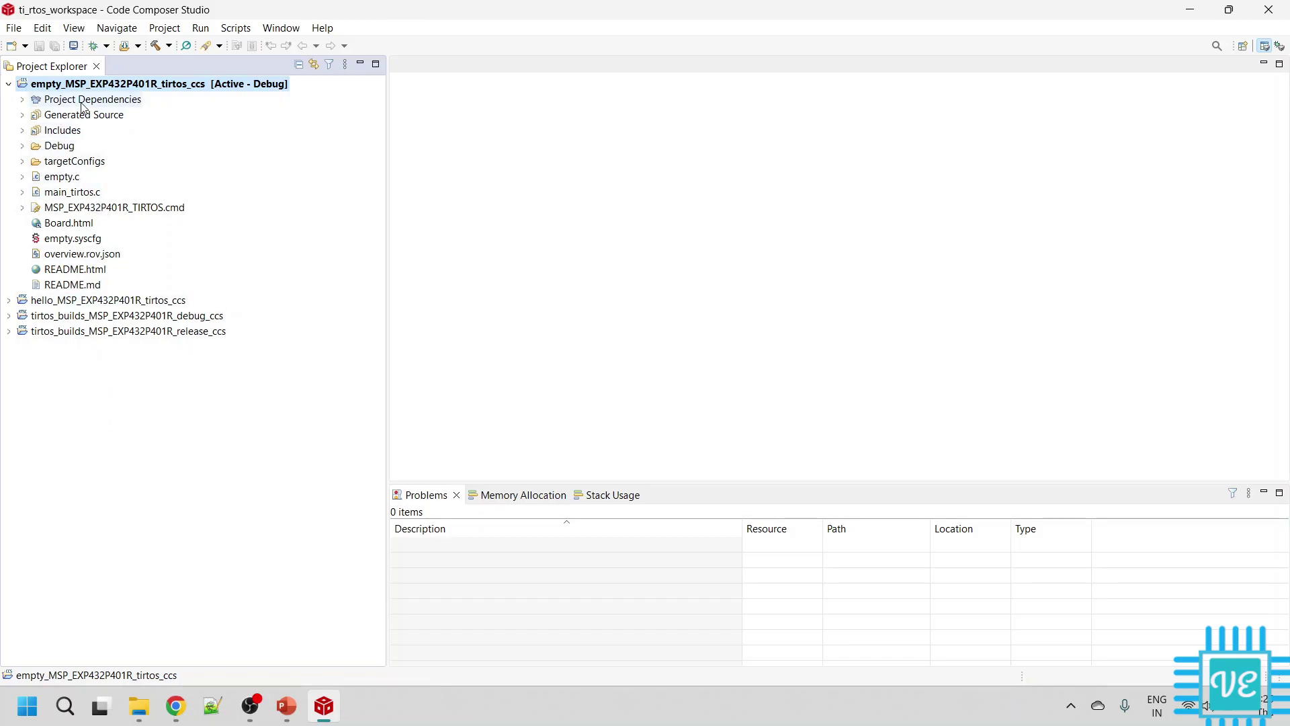
Collapse the empty_MSP_EXP432P401R_tirtos_ccs project and expand hello_MSP_EXP432P401R_tirtos_ccs to view its files
click(9, 85)
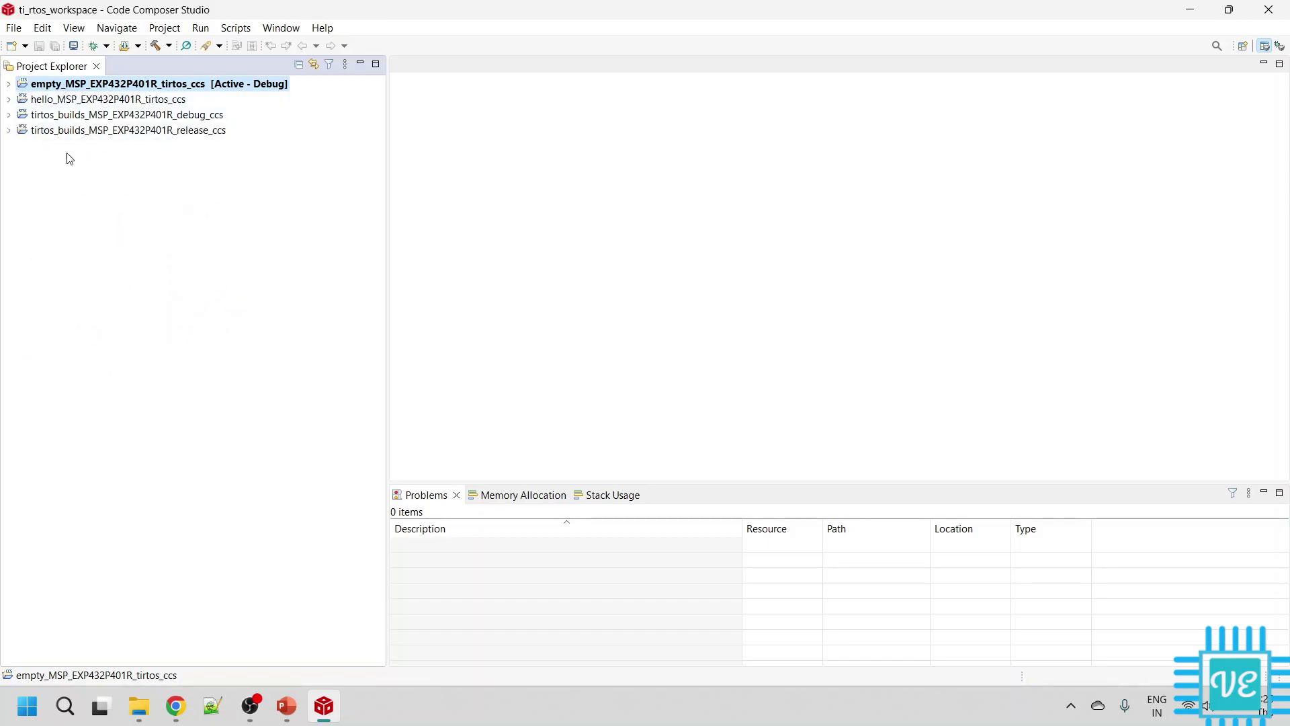
click(9, 98)
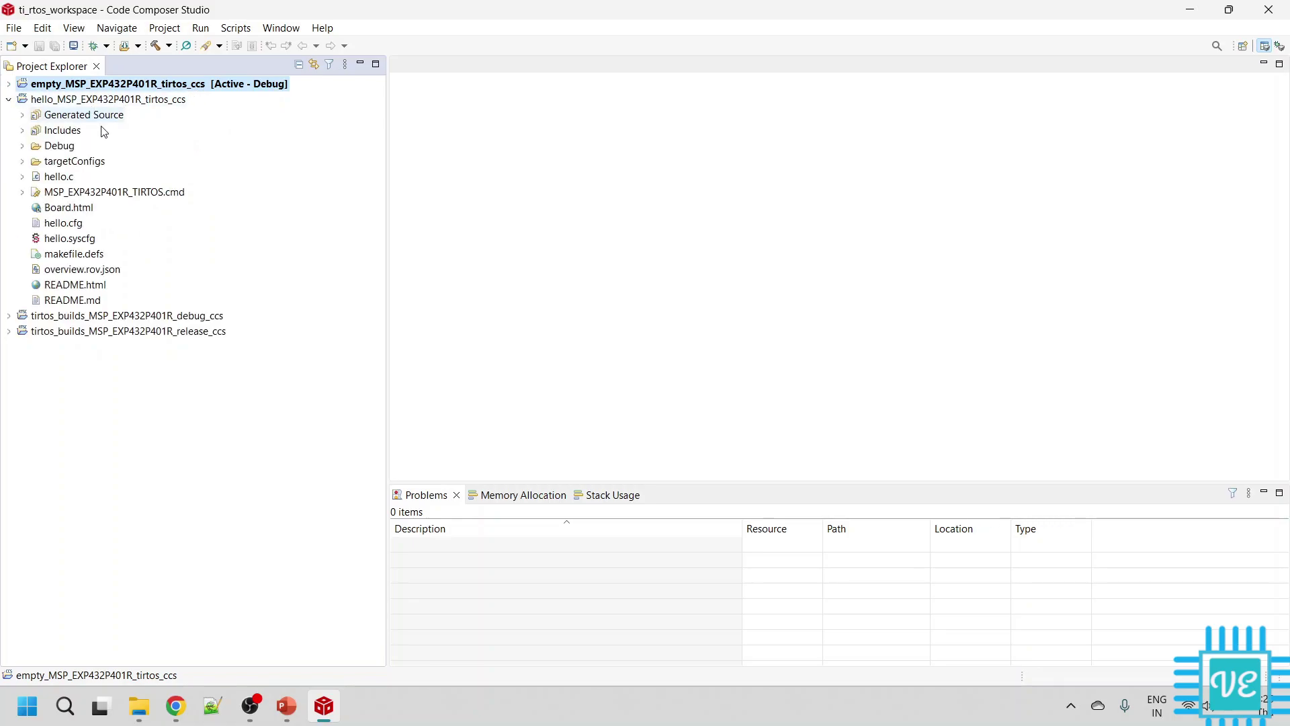